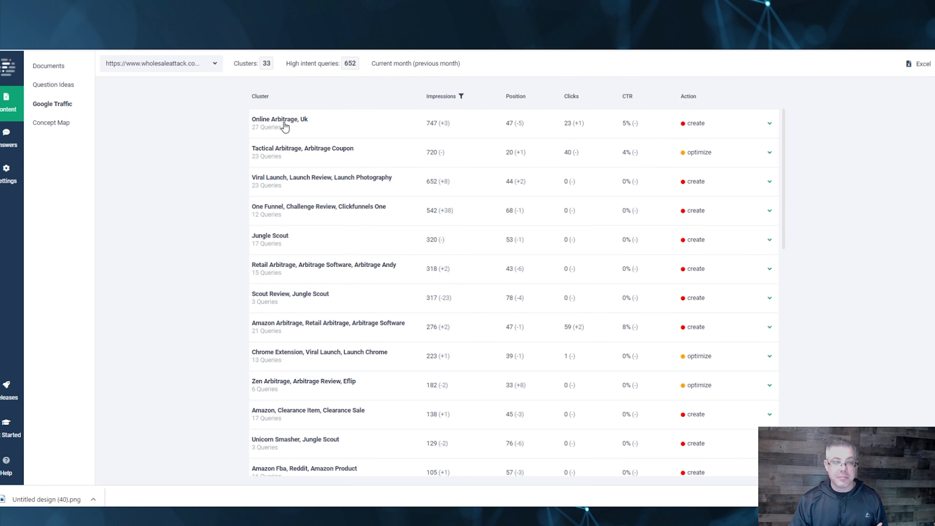
# Review the queries in the "Online Arbitrage, Uk" and "Tactical Arbitrage, Arbitrage Coupon" Google Traffic clusters
pyautogui.click(277, 121)
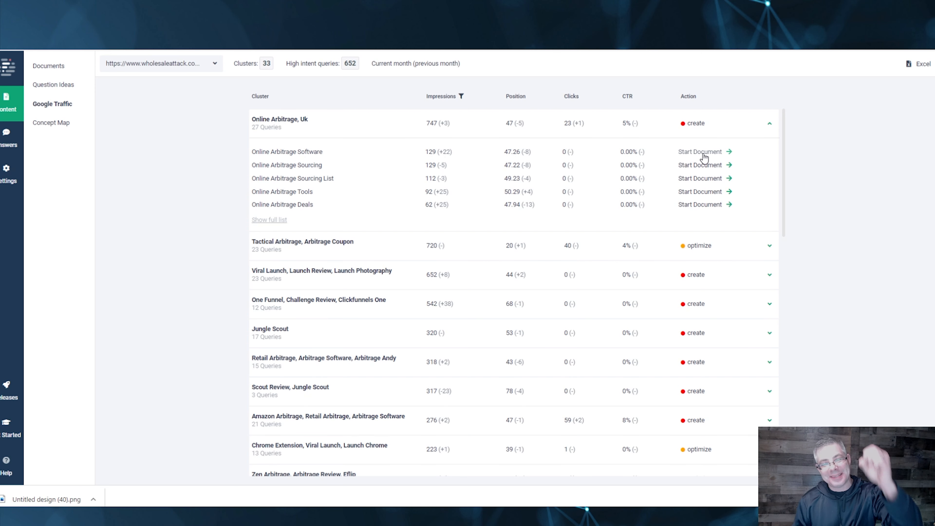
pyautogui.click(703, 247)
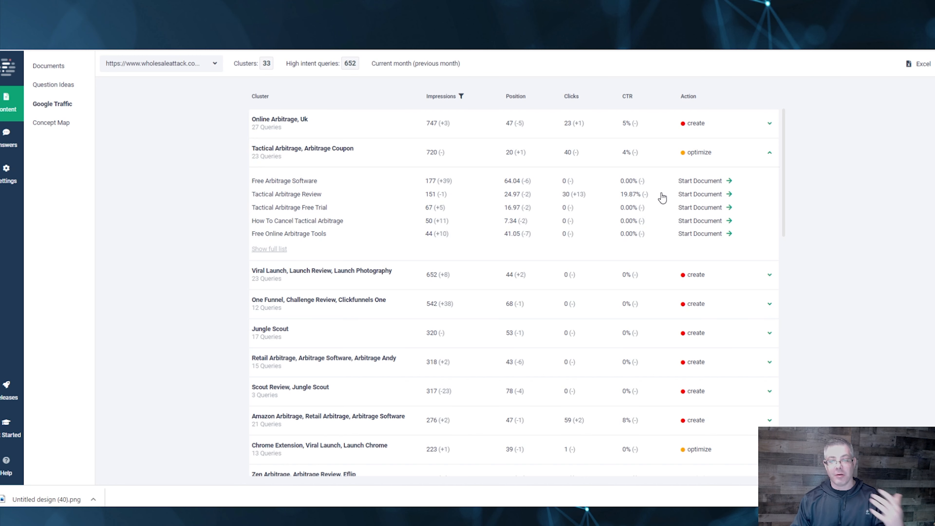
pyautogui.scroll(-3, 632, 230)
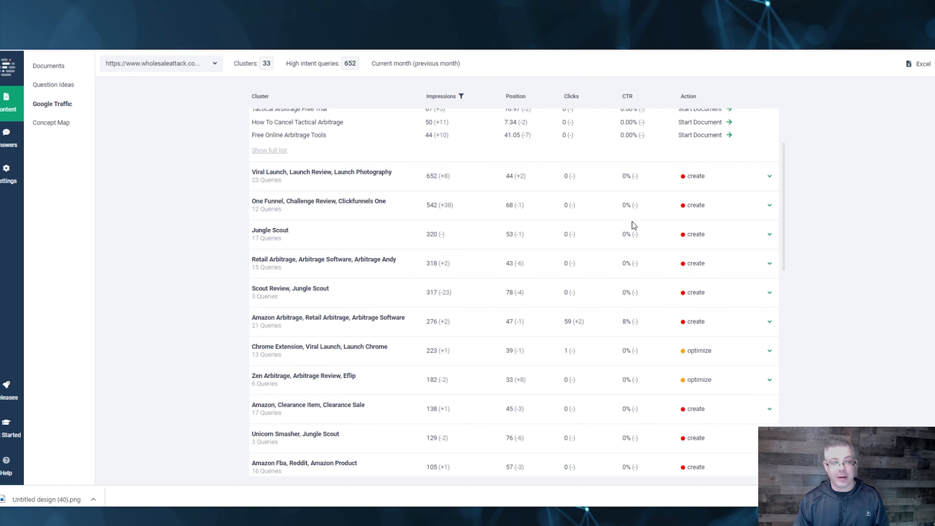
pyautogui.scroll(3, 362, 132)
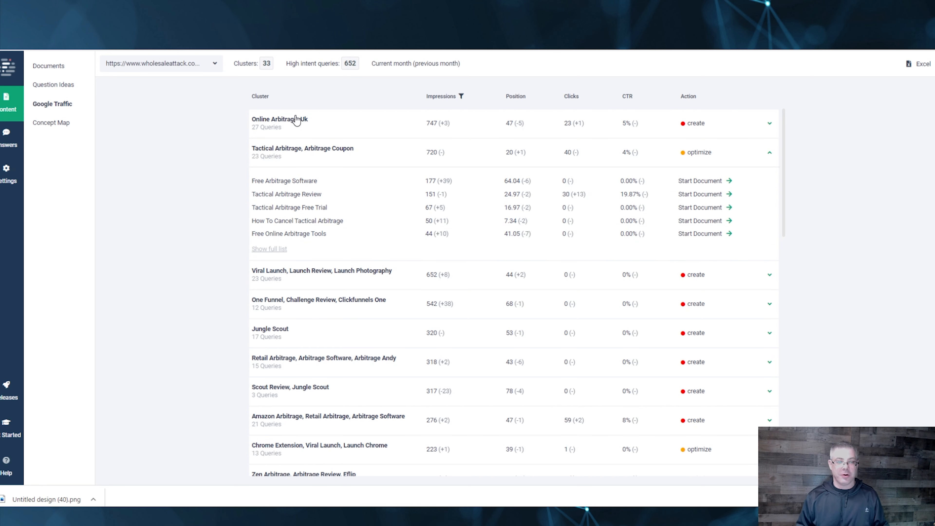
# Expand the "Online Arbitrage, Uk" cluster again and examine its full list of queries
pyautogui.click(296, 120)
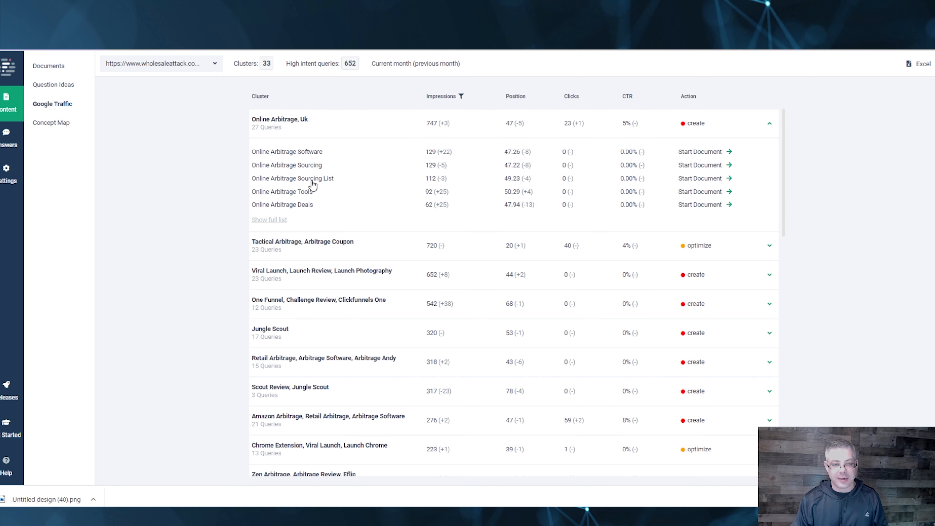
pyautogui.click(280, 220)
pyautogui.scroll(-4, 326, 209)
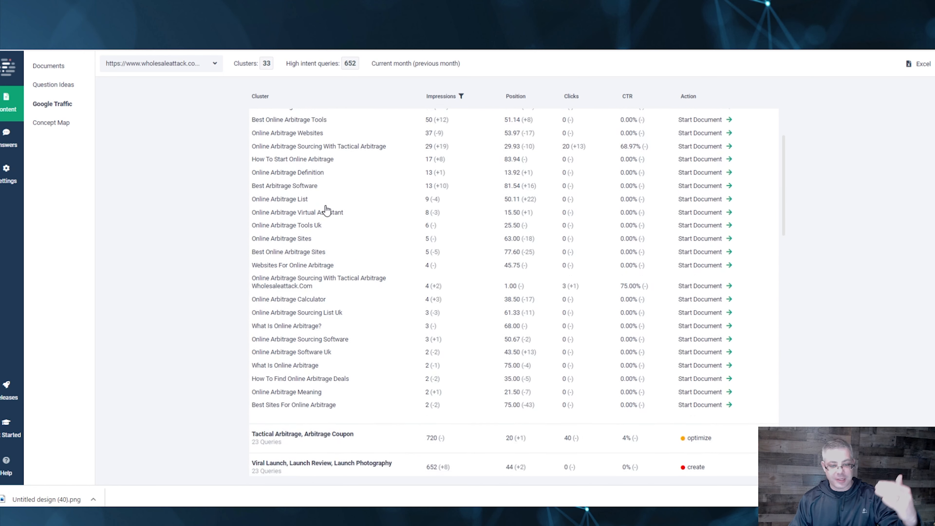
pyautogui.scroll(4, 326, 209)
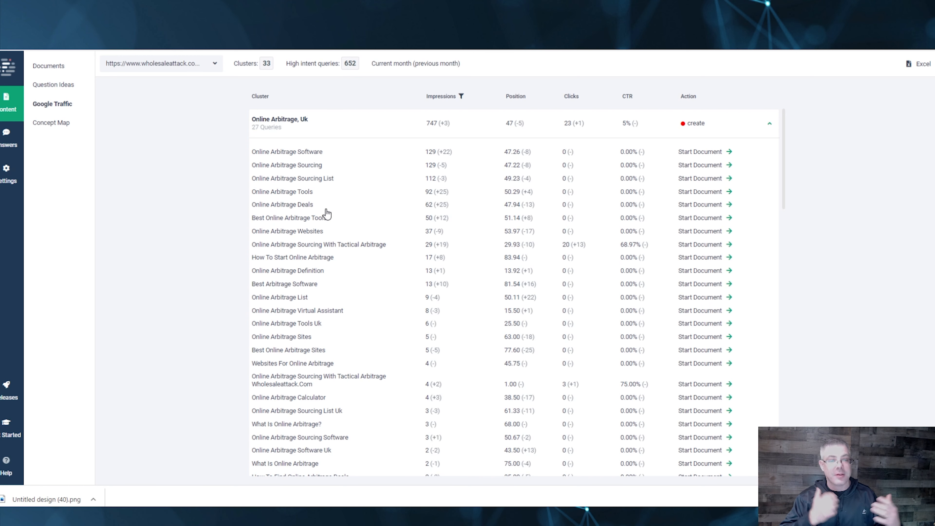
# Search the Concept Map for "AMazon fba", generate the map for the FBA topic, and leave it
pyautogui.click(57, 123)
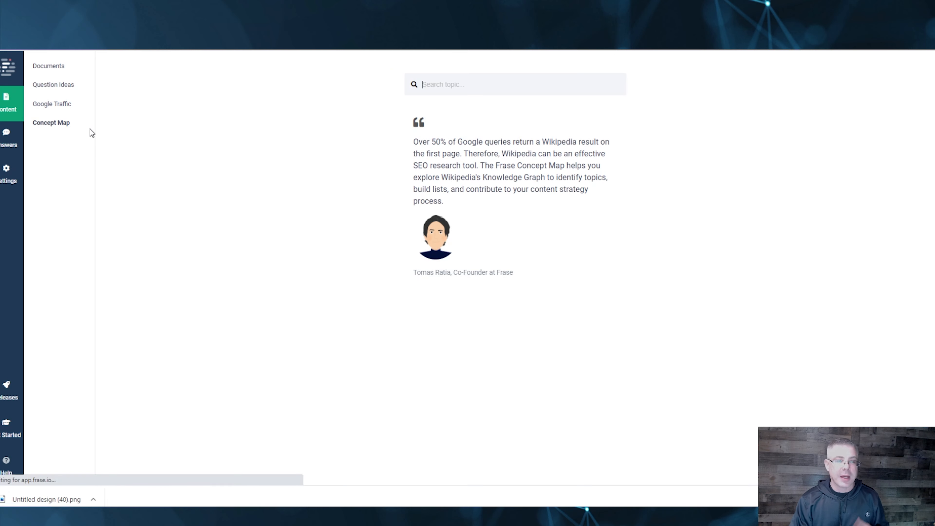
pyautogui.click(446, 80)
pyautogui.write('AMazon fba')
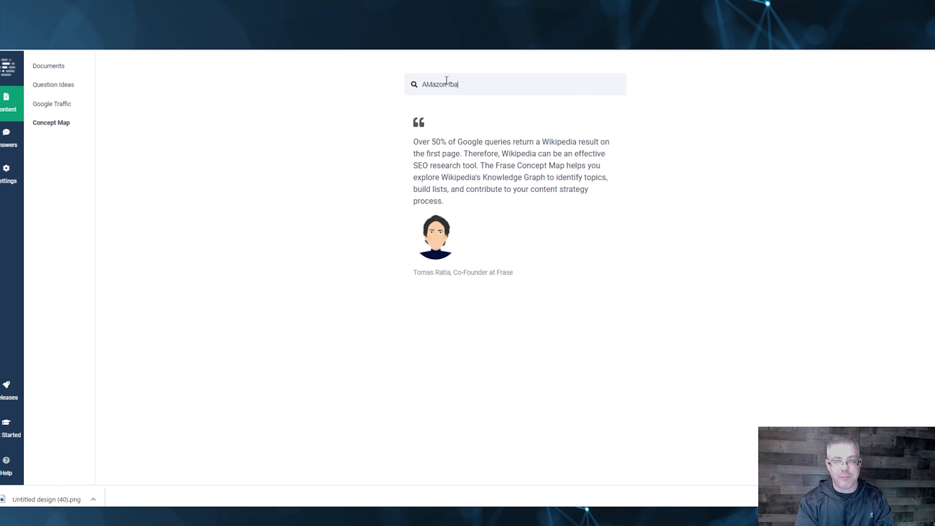
pyautogui.press('Return')
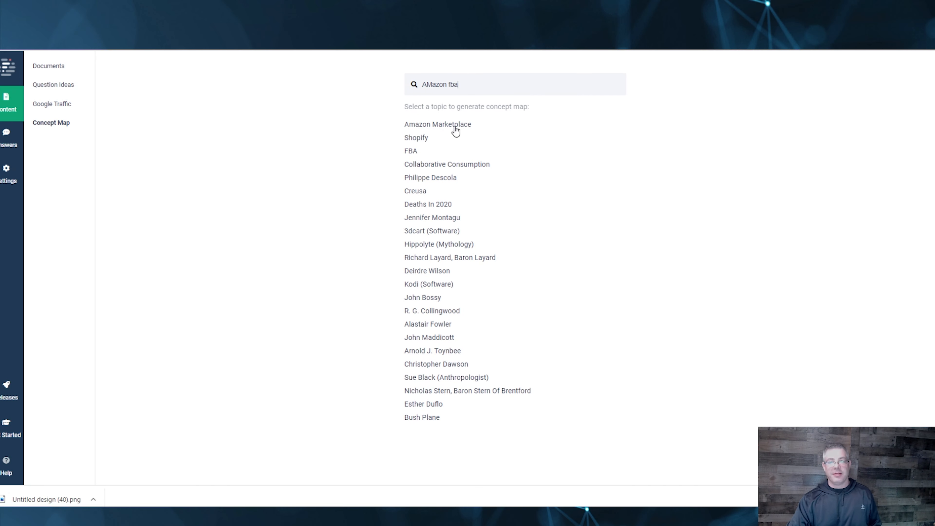
pyautogui.click(410, 150)
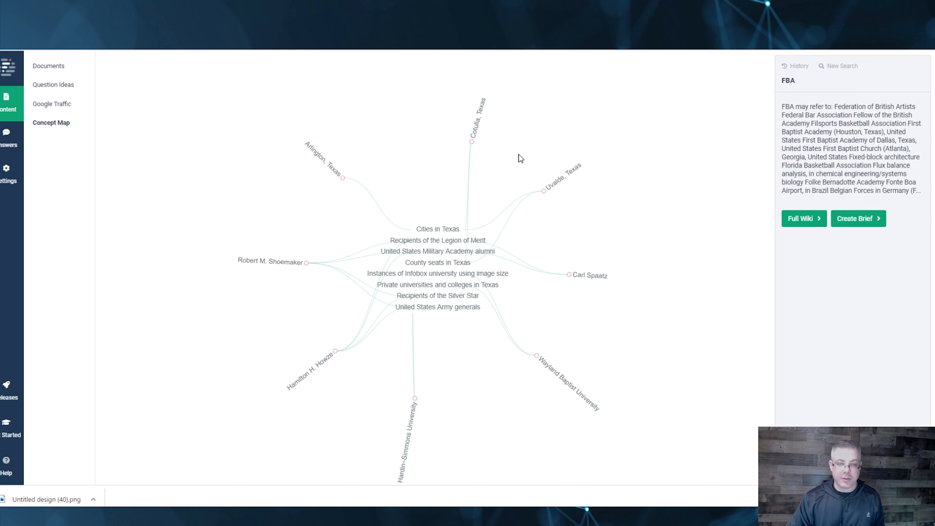
pyautogui.hotkey('alt', 'Left')
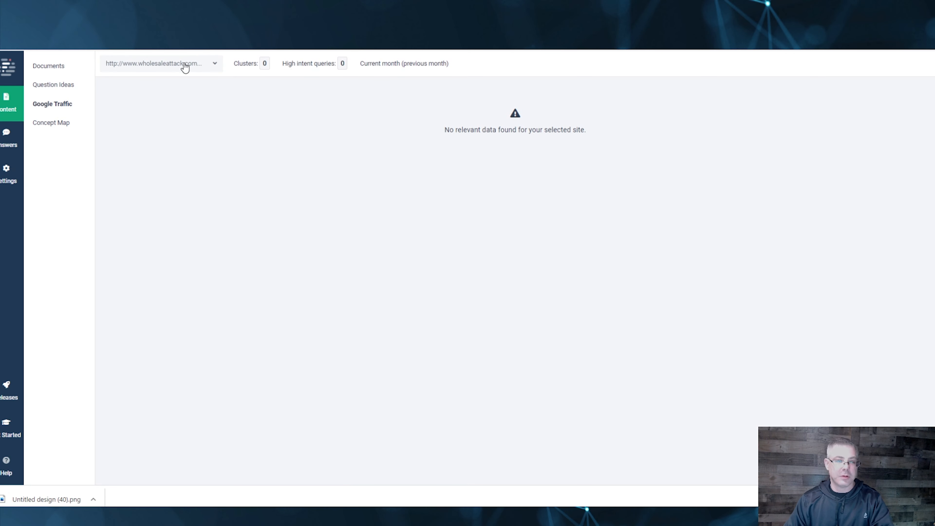
# Generate the Amazon Marketplace concept map from a search for "amazon fba" and start a content brief from it
pyautogui.click(52, 122)
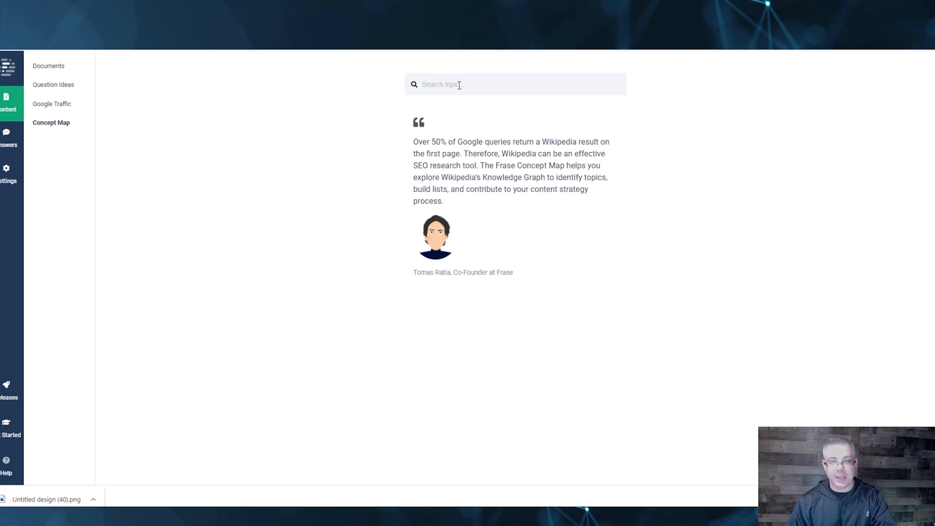
pyautogui.write('amaozn fba')
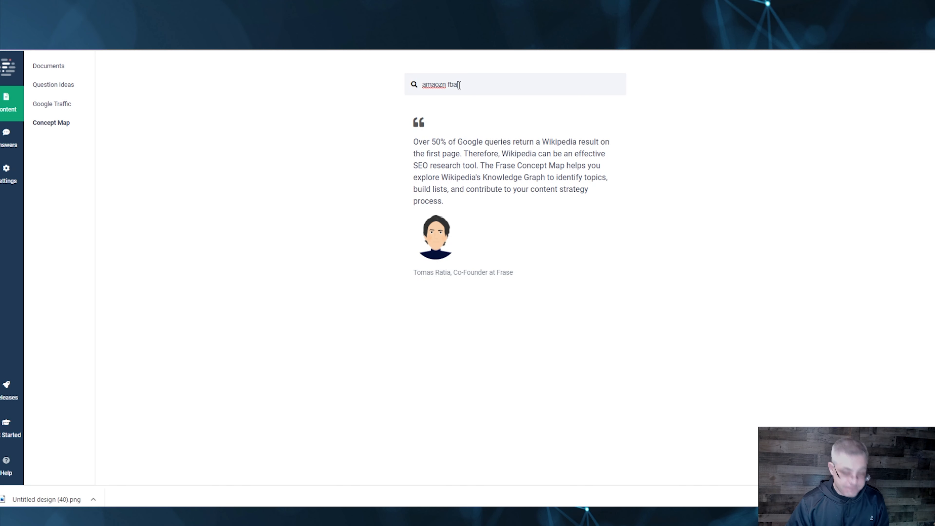
pyautogui.click(440, 86)
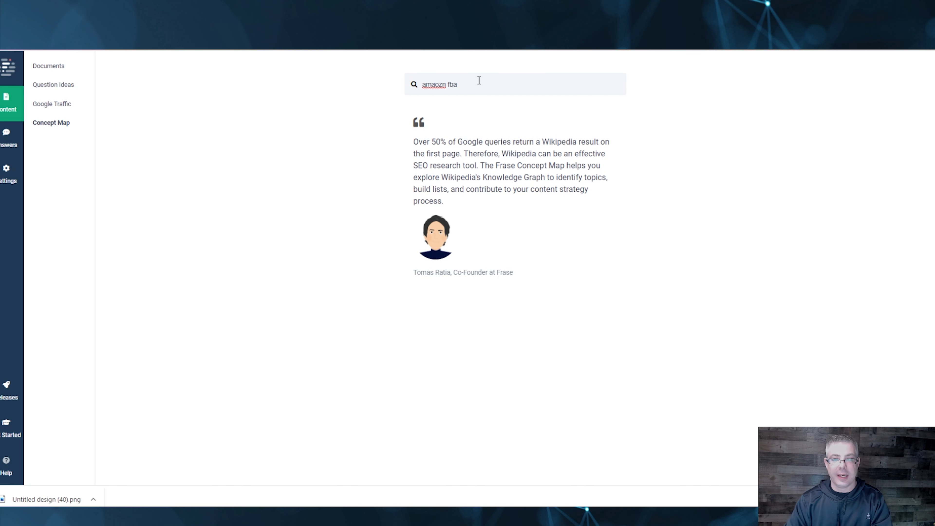
pyautogui.hotkey('shift', 'Right')
pyautogui.hotkey('shift', 'Right')
pyautogui.hotkey('shift', 'Right')
pyautogui.press('BackSpace')
pyautogui.press('BackSpace')
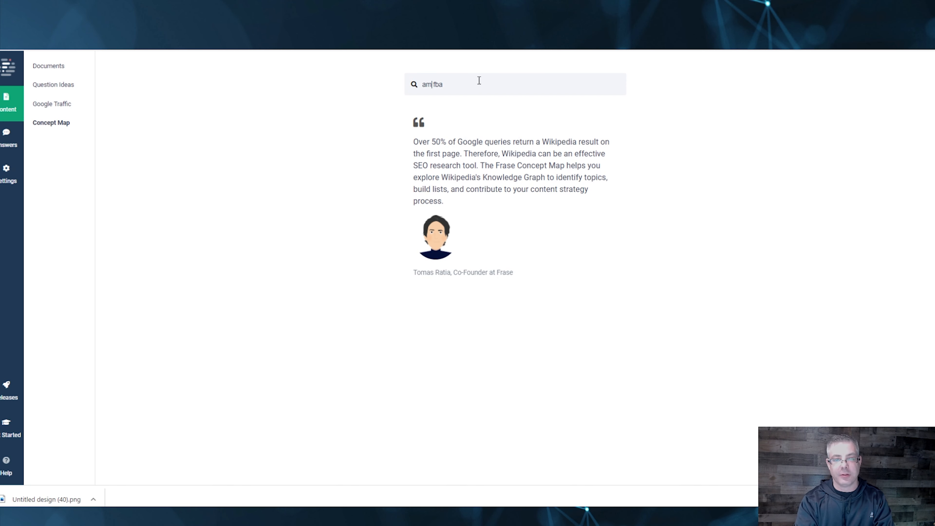
pyautogui.write('azon')
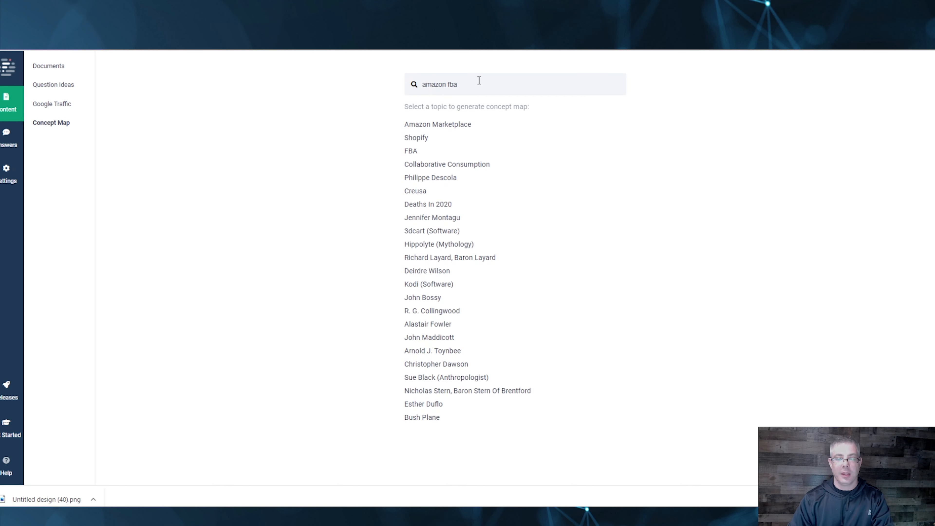
pyautogui.click(434, 125)
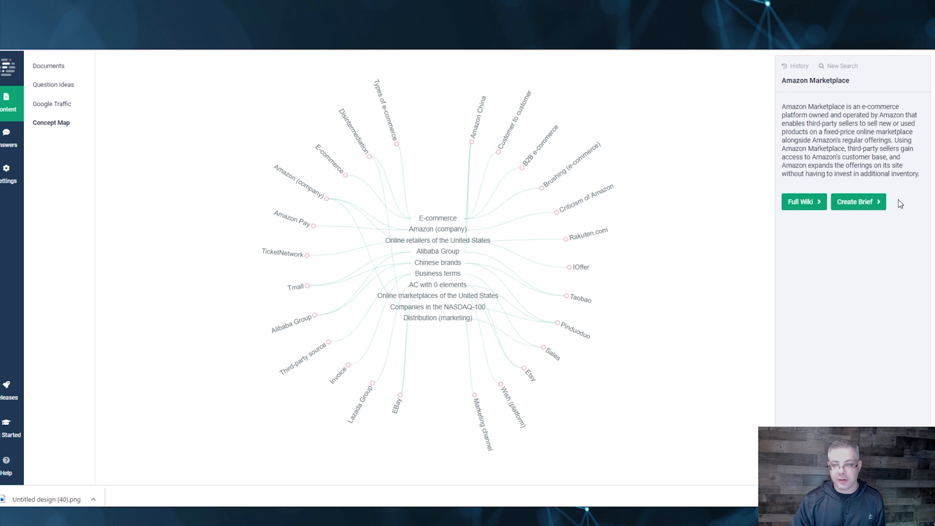
pyautogui.click(872, 204)
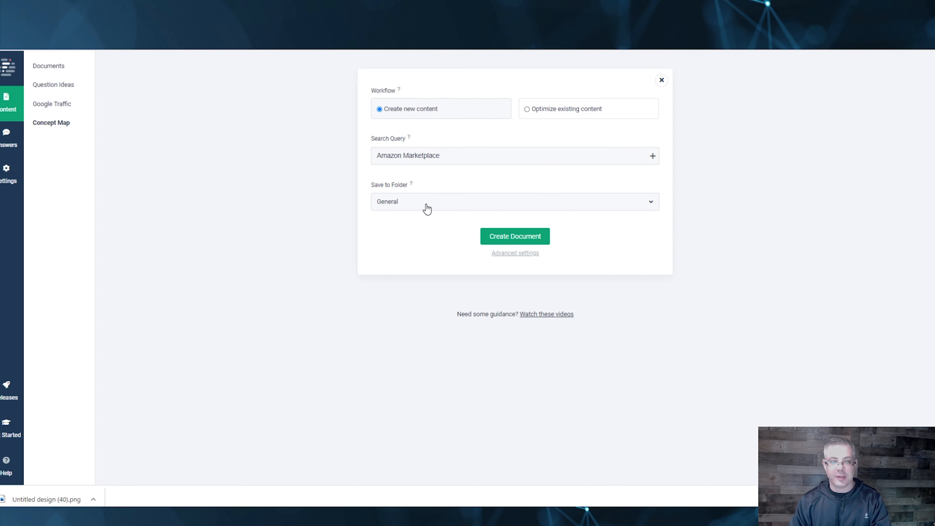
# Start a new document from the Documents list with the search query "how to do online arbitrage", keeping the General folder
pyautogui.click(53, 69)
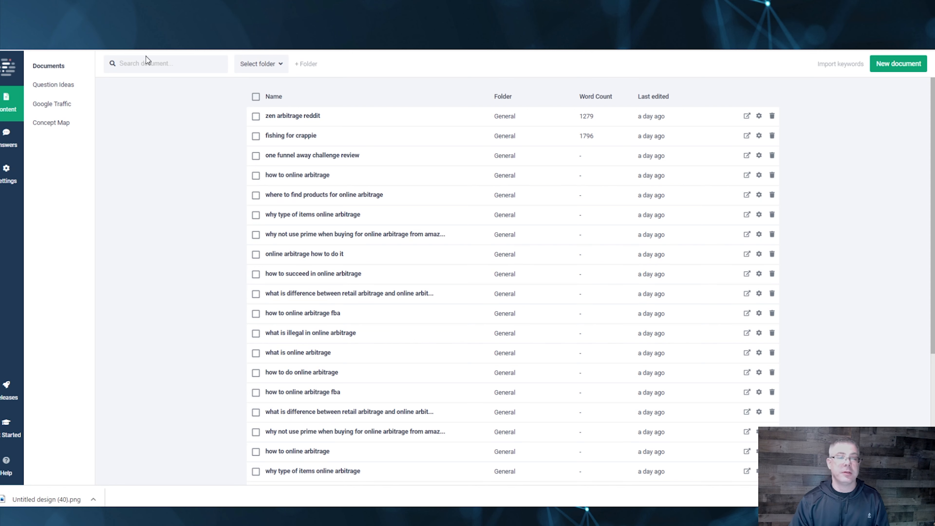
pyautogui.click(903, 61)
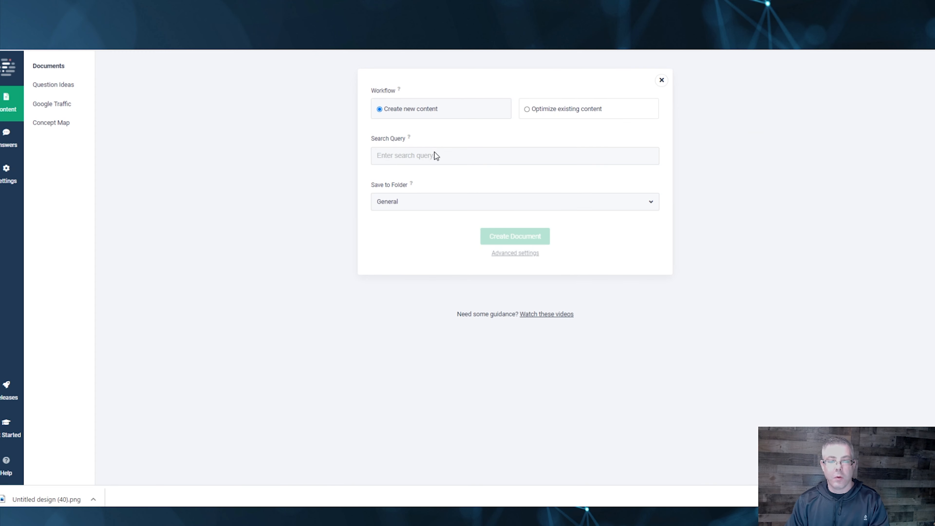
pyautogui.click(487, 158)
pyautogui.write('how to do online arbitrage')
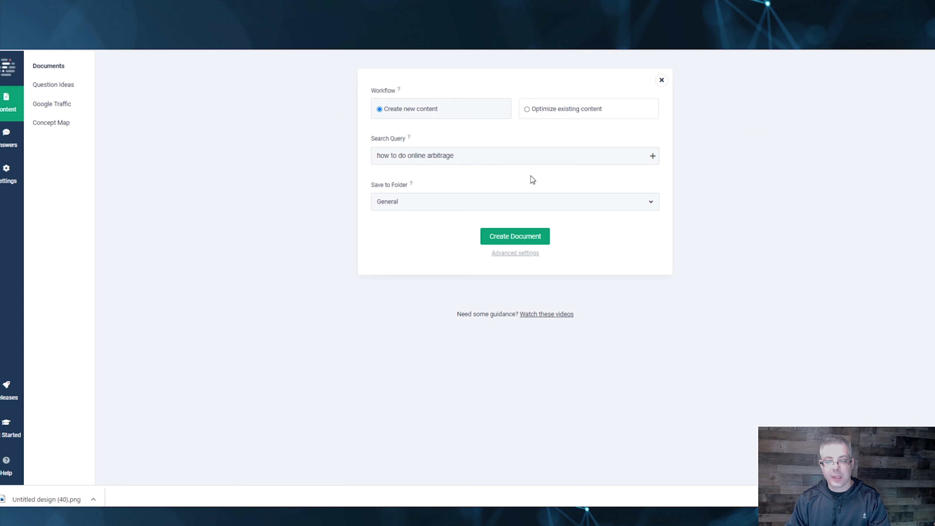
pyautogui.click(480, 205)
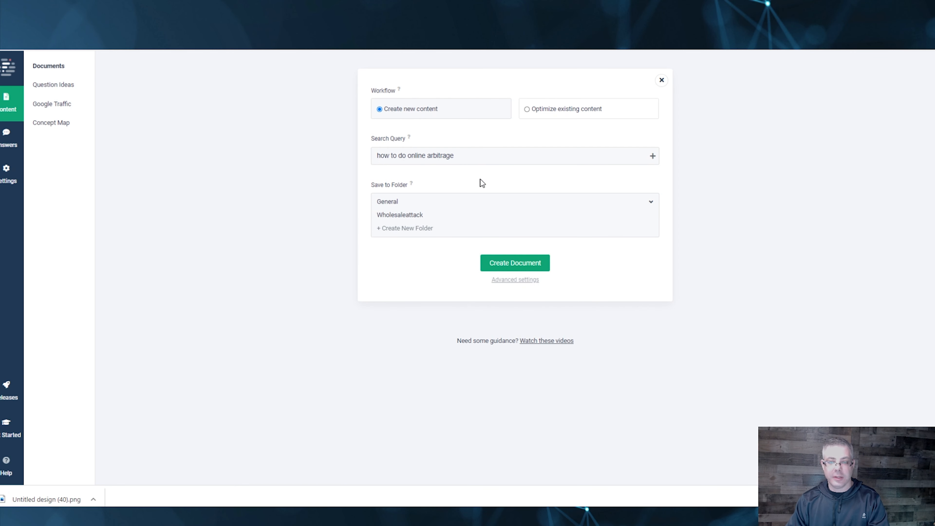
pyautogui.click(393, 201)
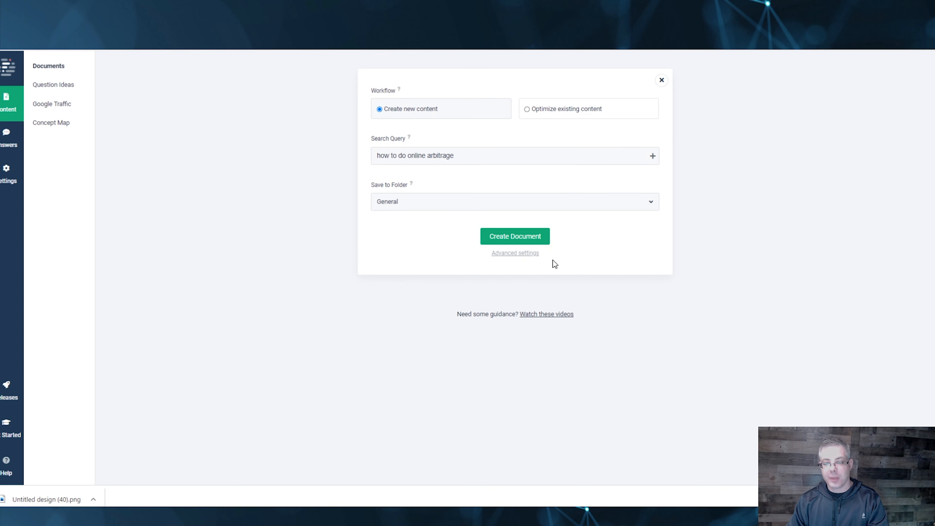
# Look through the language and country options in the advanced settings, leave both unset, and create the document
pyautogui.click(523, 254)
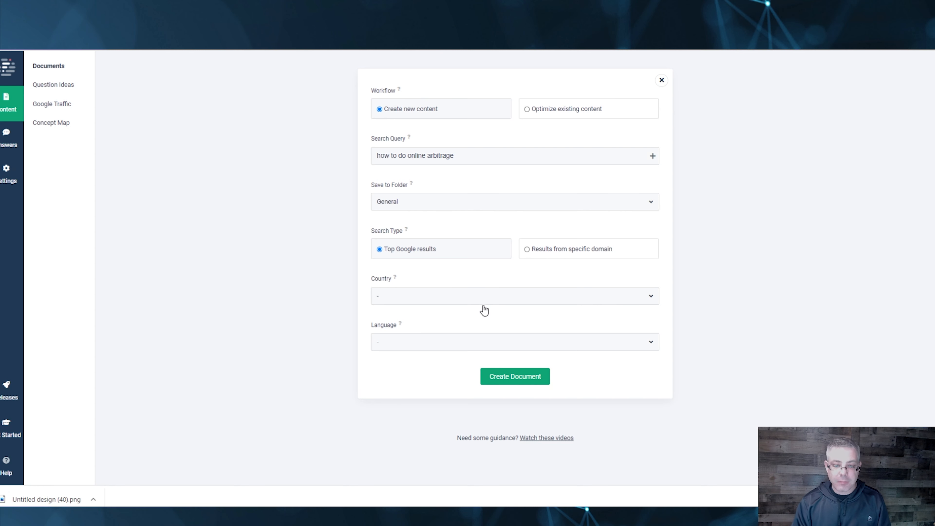
pyautogui.click(429, 346)
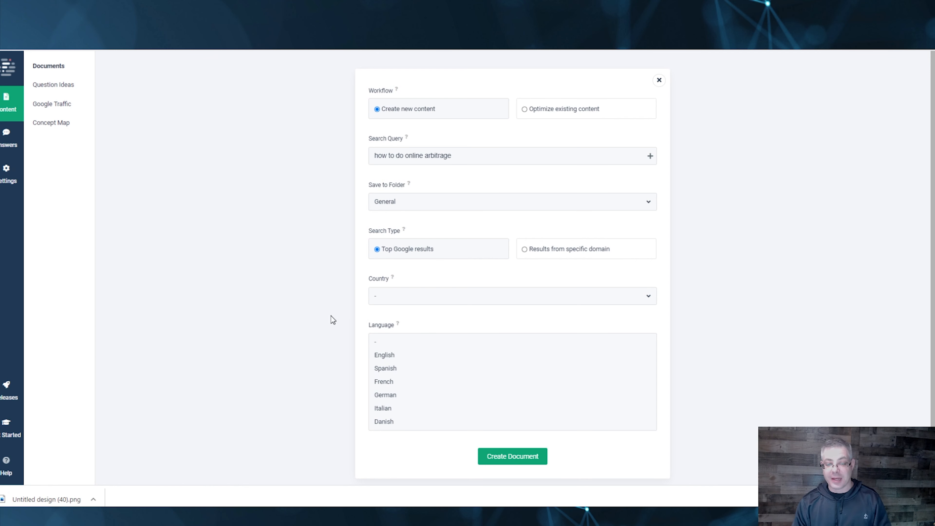
pyautogui.click(452, 299)
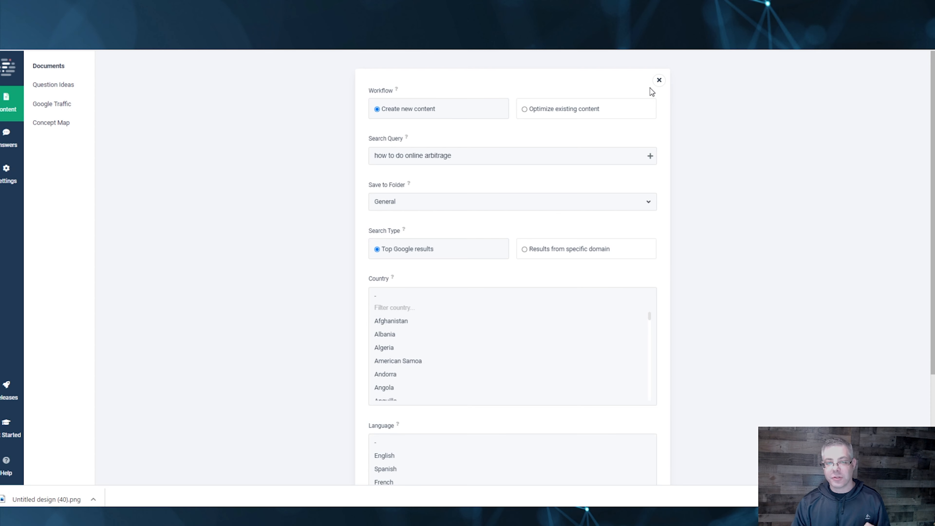
pyautogui.scroll(-4, 728, 253)
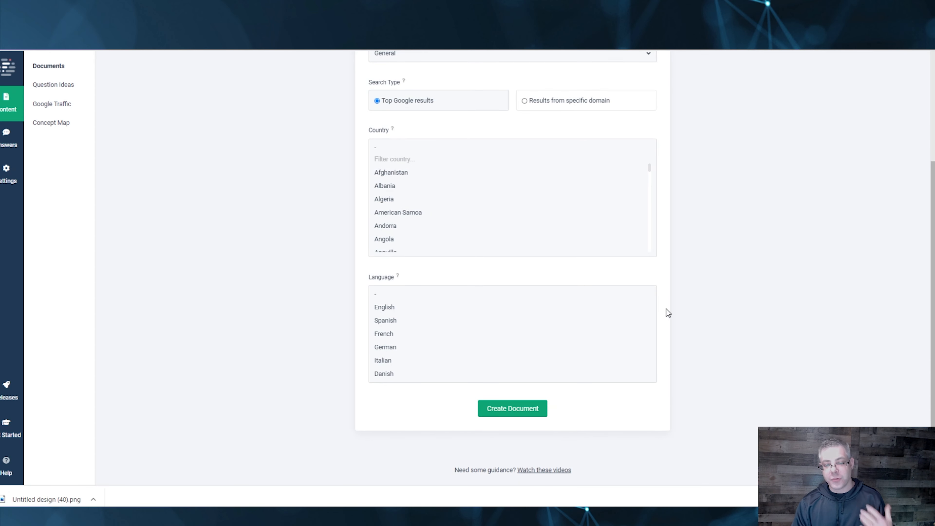
pyautogui.click(517, 409)
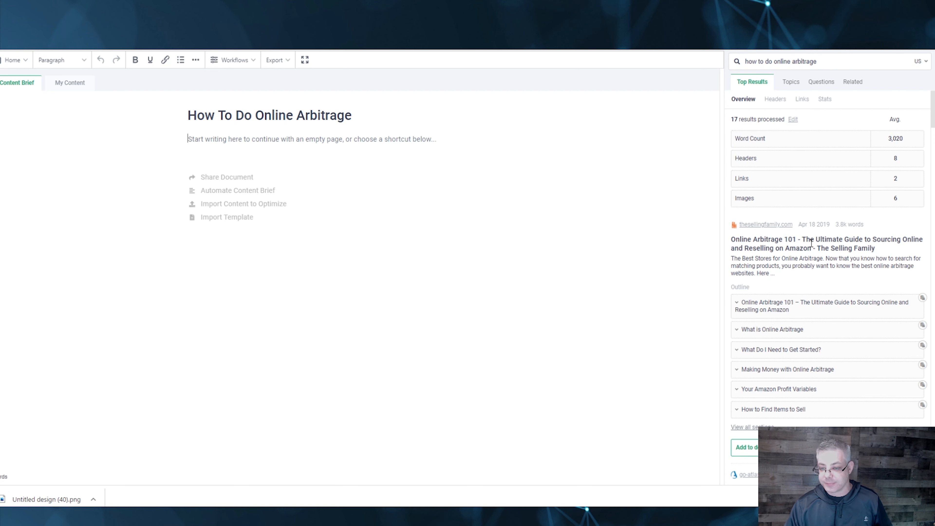
# Examine the suggested topics and their usage targets for the "how to do online arbitrage" document
pyautogui.click(791, 87)
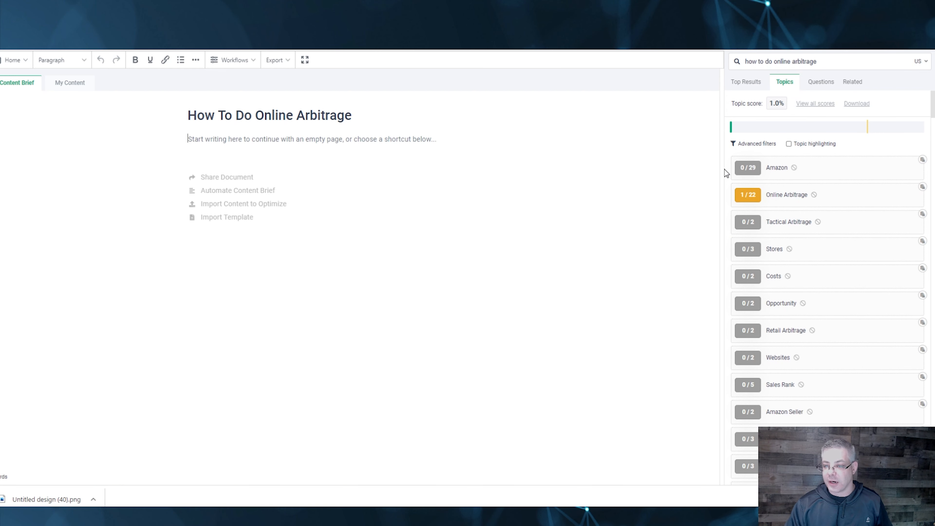
pyautogui.moveTo(754, 173)
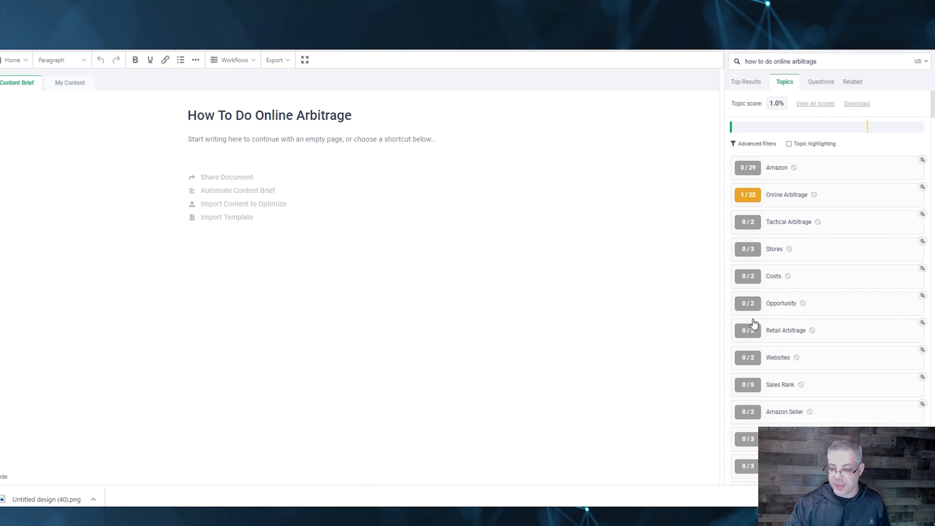
pyautogui.scroll(-15, 752, 323)
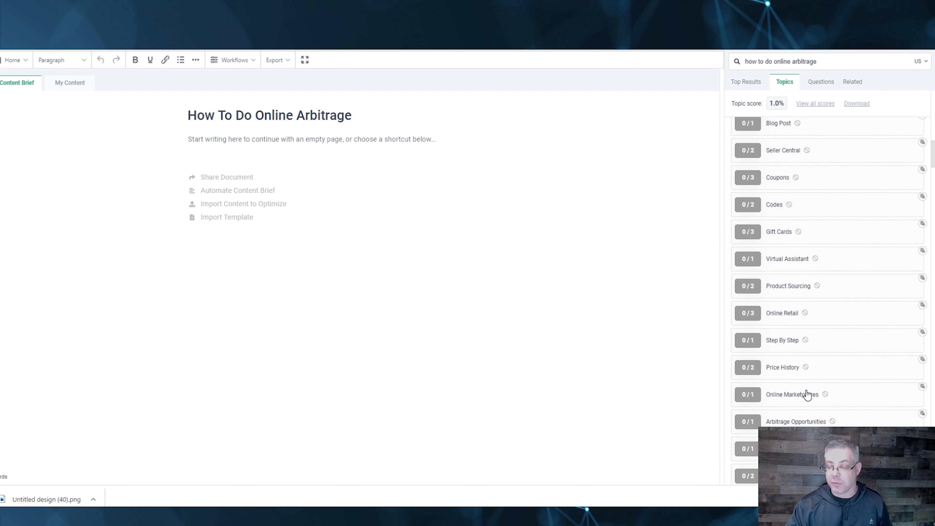
pyautogui.scroll(15, 806, 394)
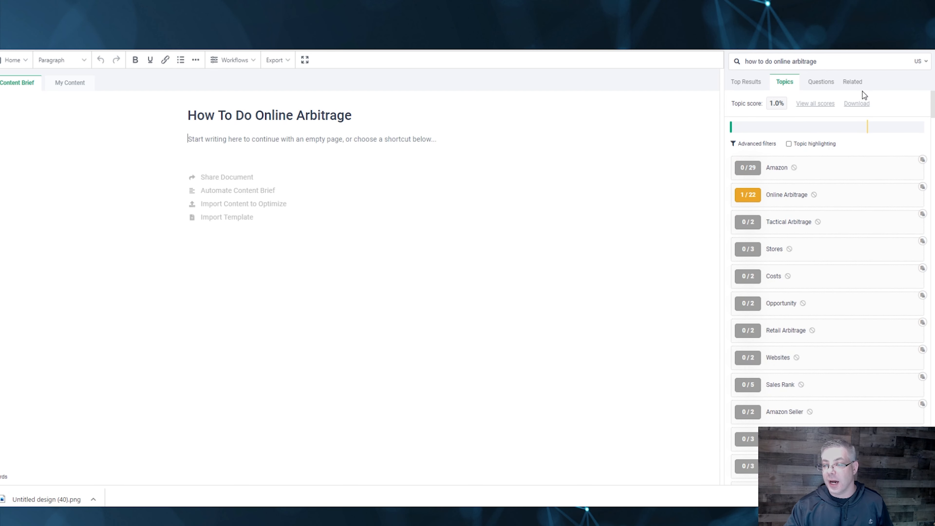
# Review the suggested questions for the query, from the SERP and from People Also Ask
pyautogui.click(814, 85)
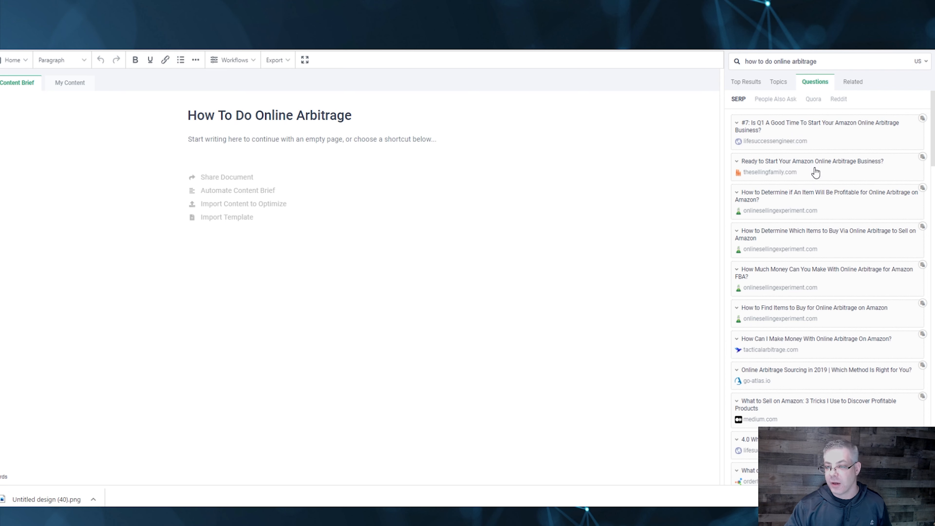
pyautogui.click(780, 105)
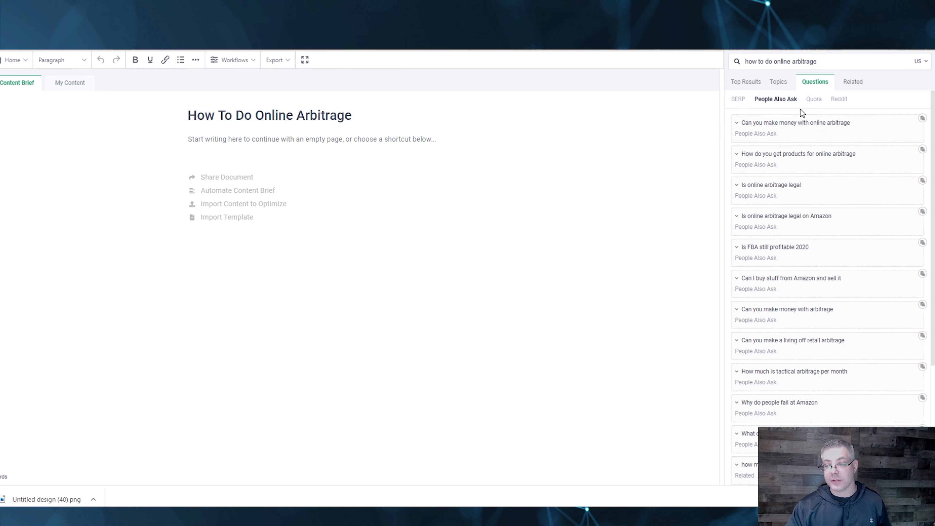
# Browse the Quora questions, the related articles, and the headers, links and stats drawn from the top results for the query
pyautogui.click(810, 103)
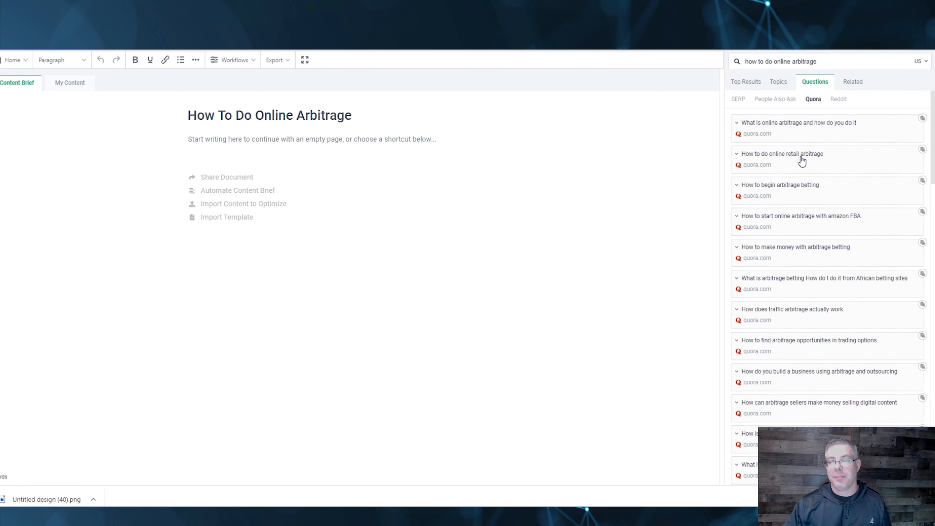
pyautogui.click(858, 80)
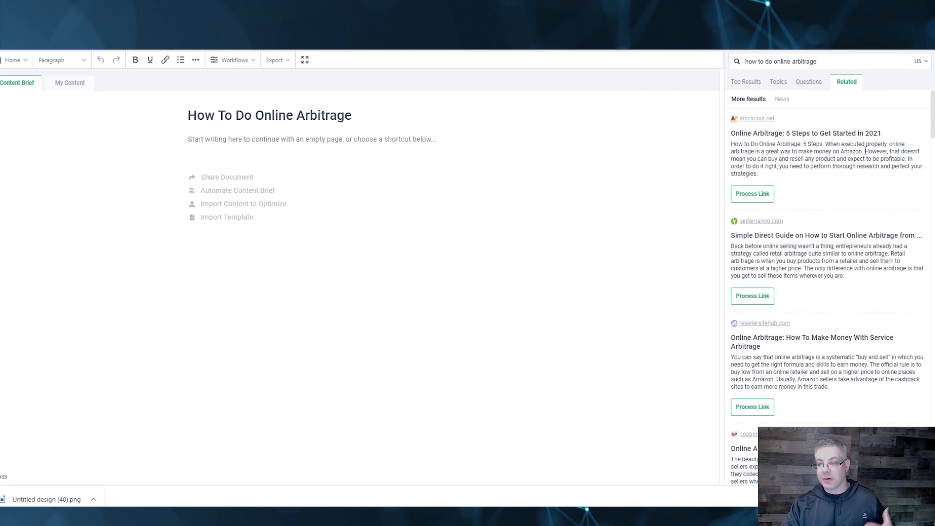
pyautogui.click(741, 84)
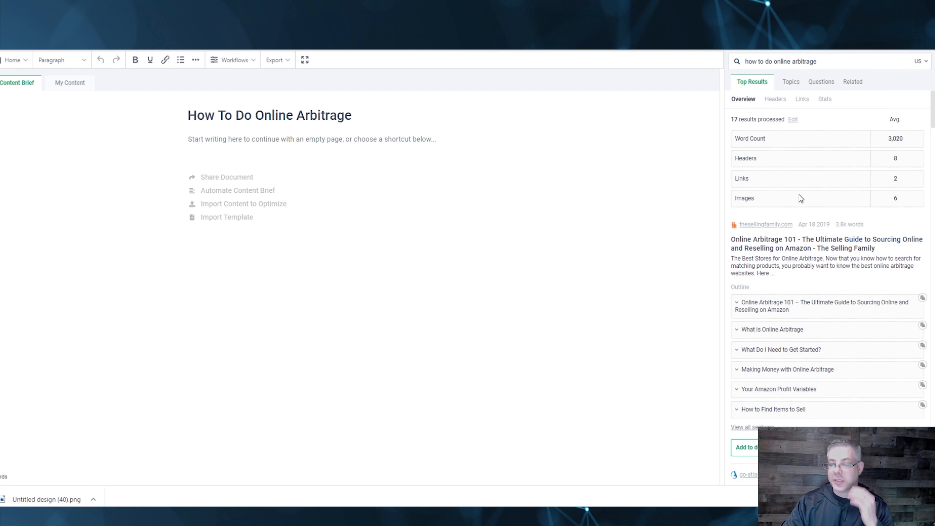
pyautogui.click(776, 102)
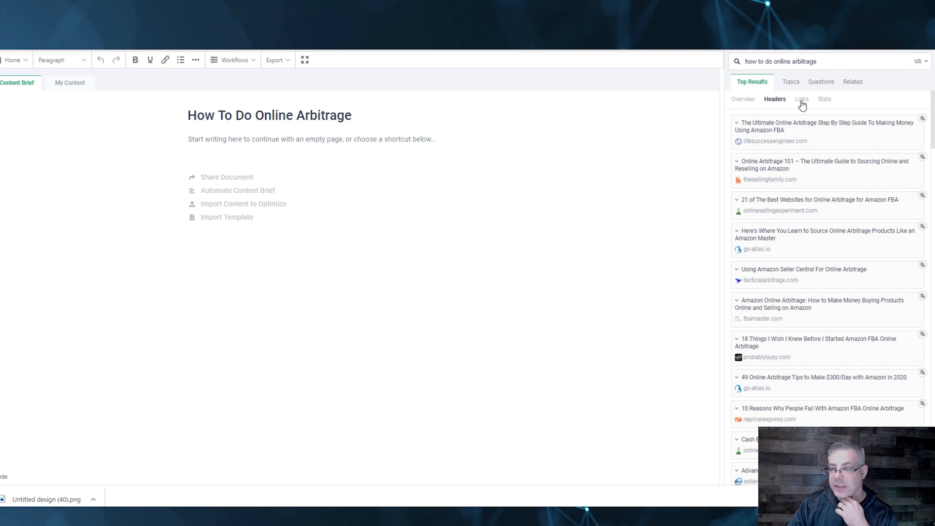
pyautogui.click(802, 104)
pyautogui.click(826, 105)
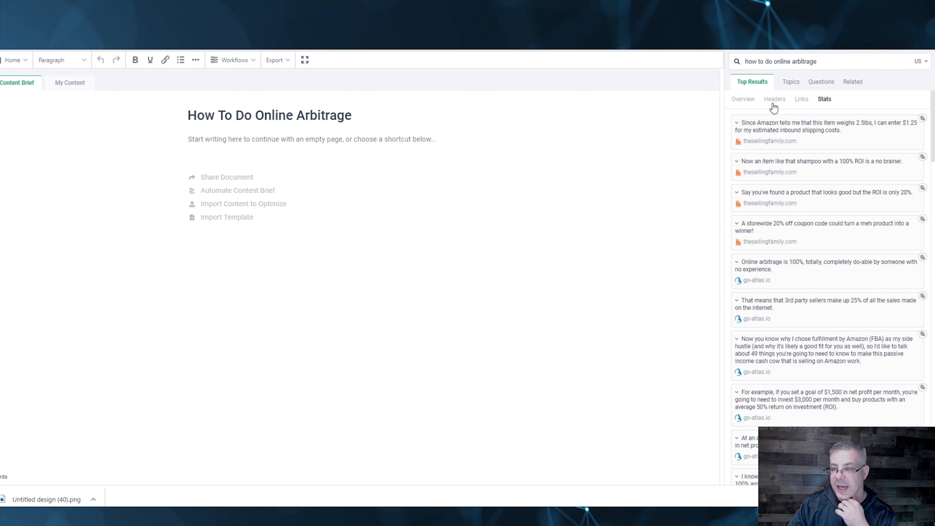
pyautogui.click(744, 102)
pyautogui.click(788, 83)
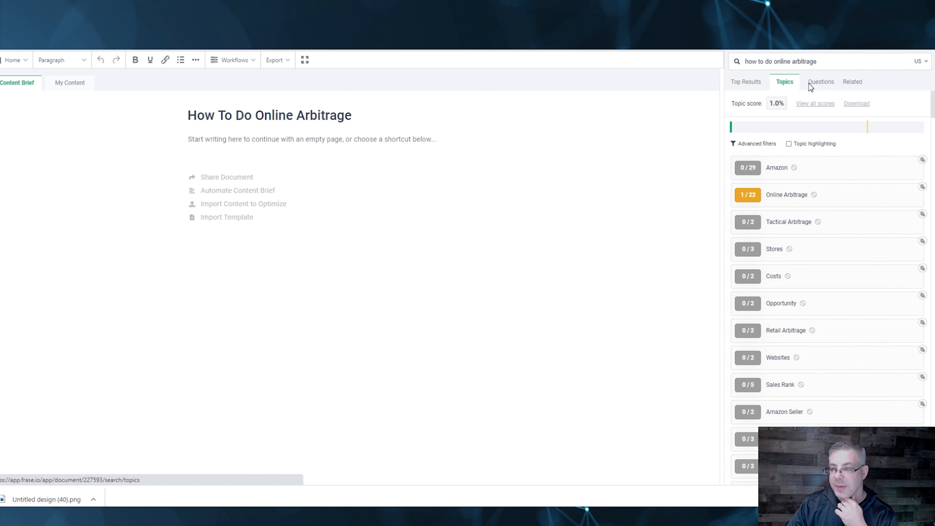
pyautogui.click(746, 83)
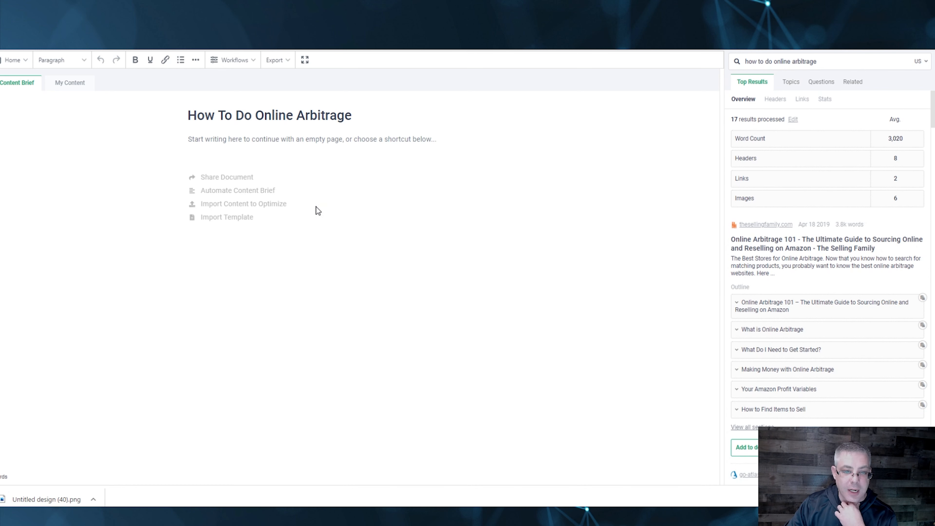
# Generate an automated content brief, adding SERP, Topics, Headers, Questions and Statistics to the enabled Guidelines and People Also Ask sections
pyautogui.click(247, 195)
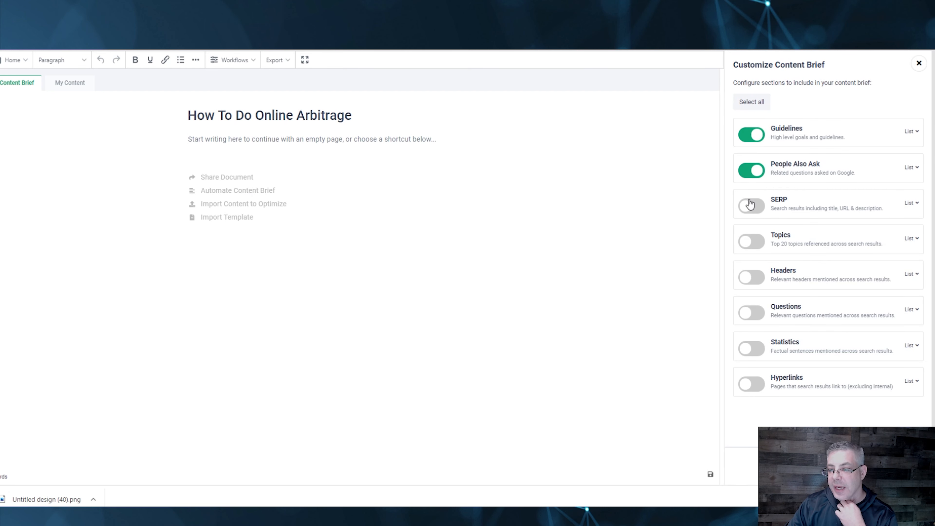
pyautogui.click(745, 243)
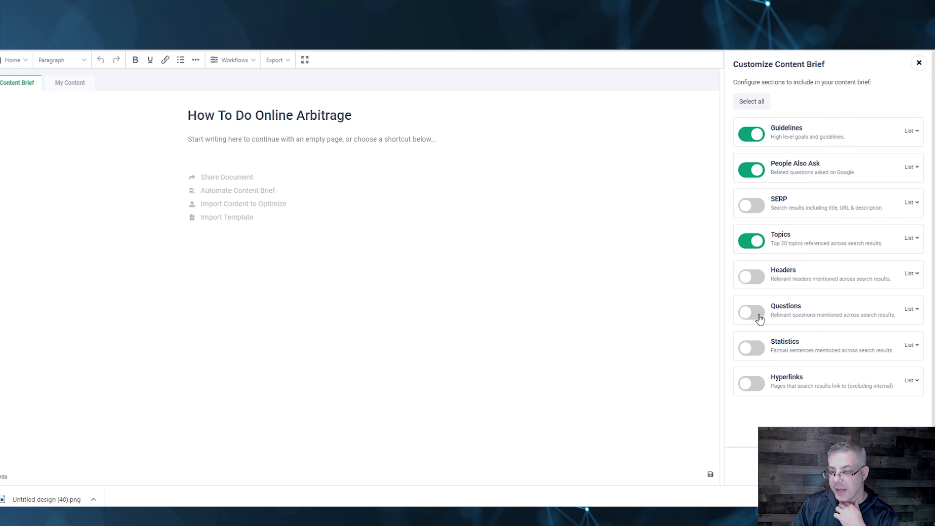
pyautogui.click(751, 277)
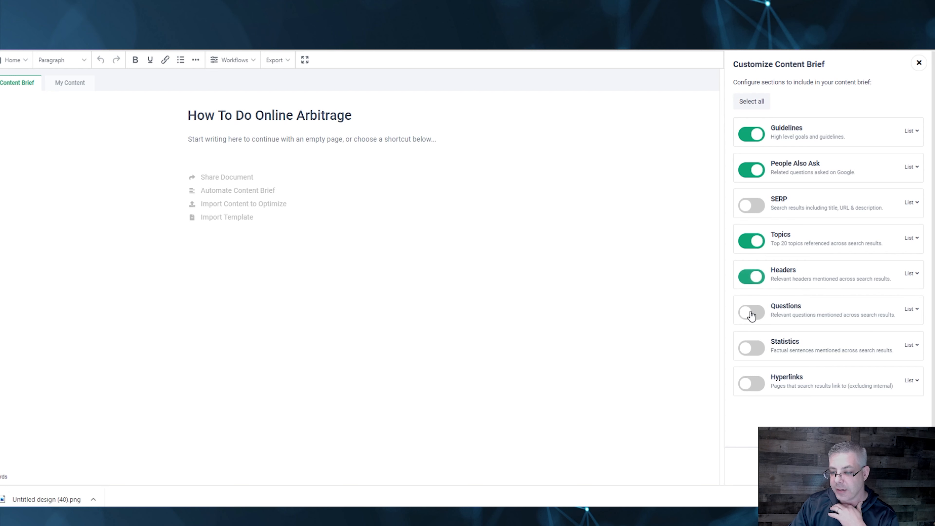
pyautogui.click(750, 312)
pyautogui.click(750, 349)
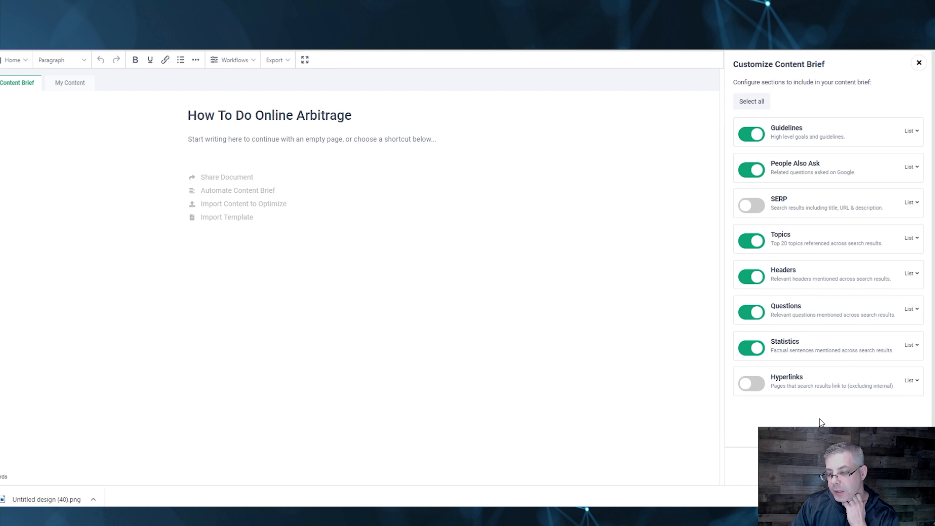
pyautogui.click(747, 204)
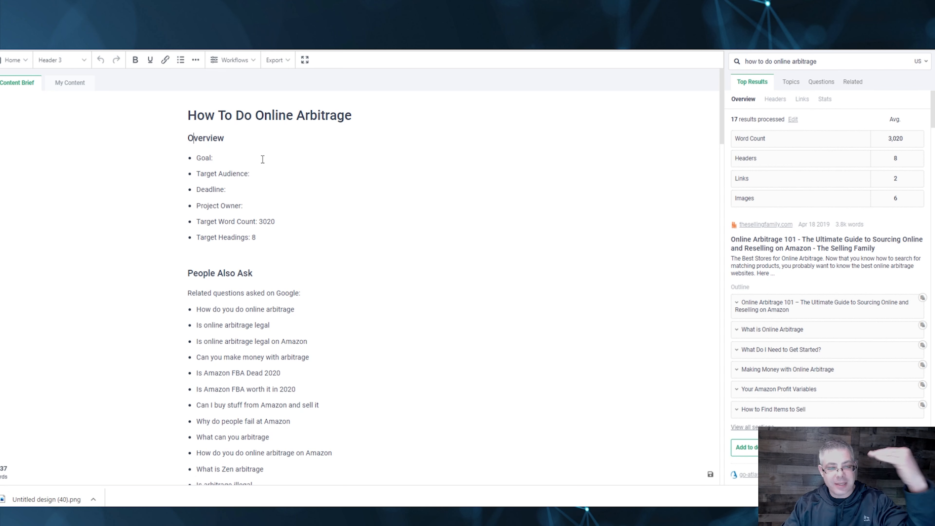
# Read through the generated brief from the Overview fields down to the Statistics section
pyautogui.click(233, 157)
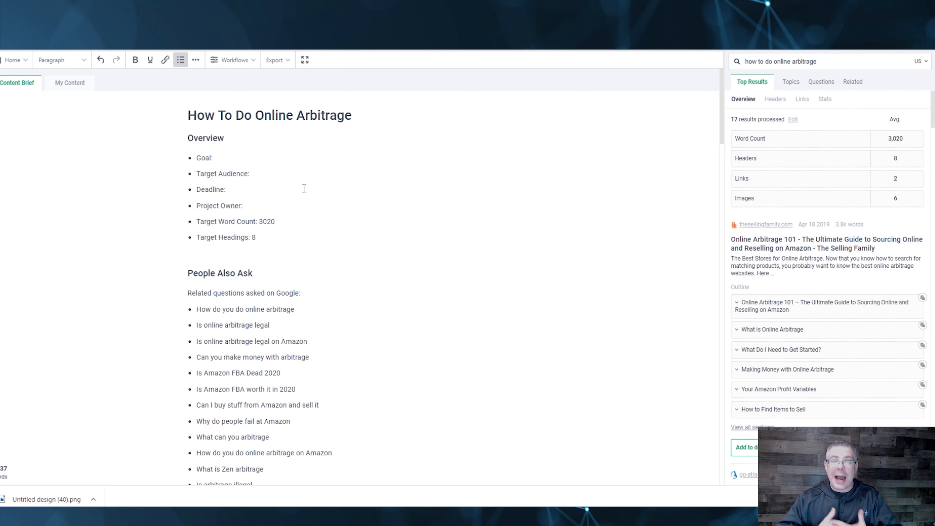
pyautogui.scroll(-3, 267, 305)
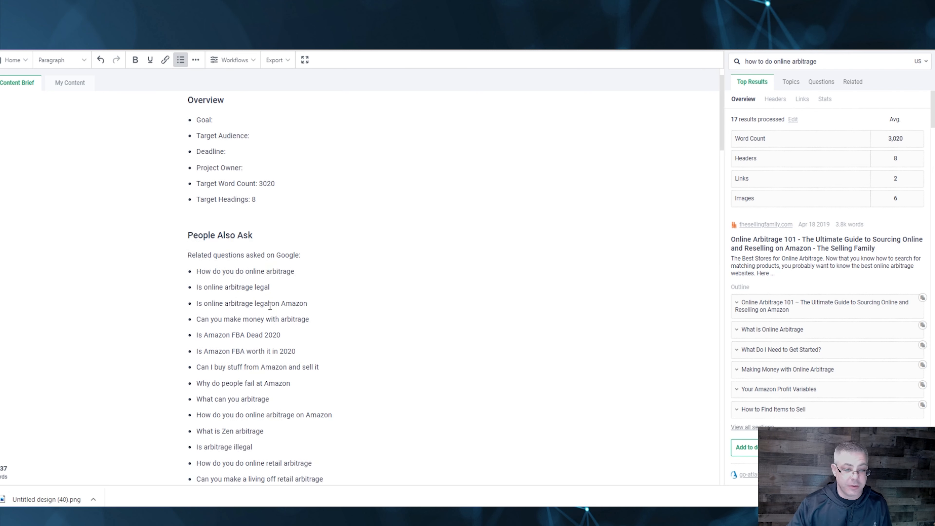
pyautogui.moveTo(204, 207); pyautogui.dragTo(249, 309)
pyautogui.scroll(-7, 248, 310)
pyautogui.scroll(-1, 247, 311)
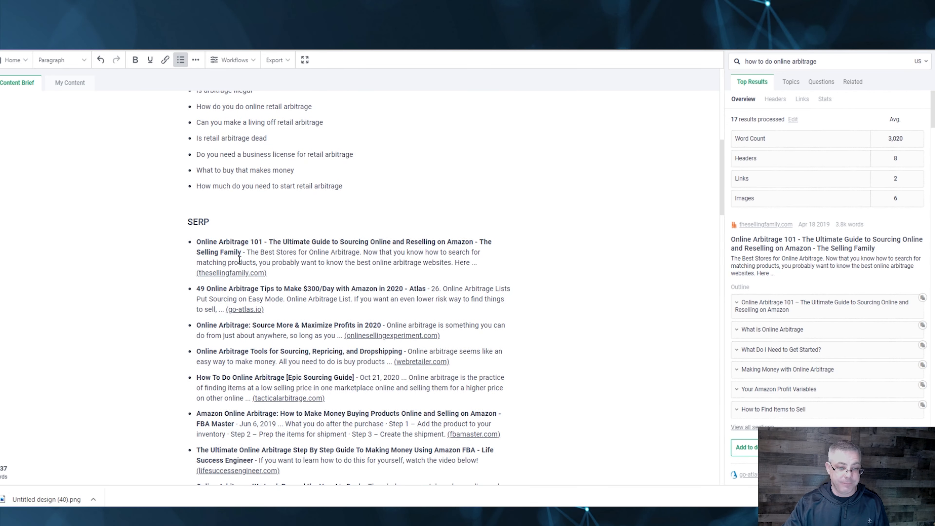
pyautogui.scroll(-17, 245, 249)
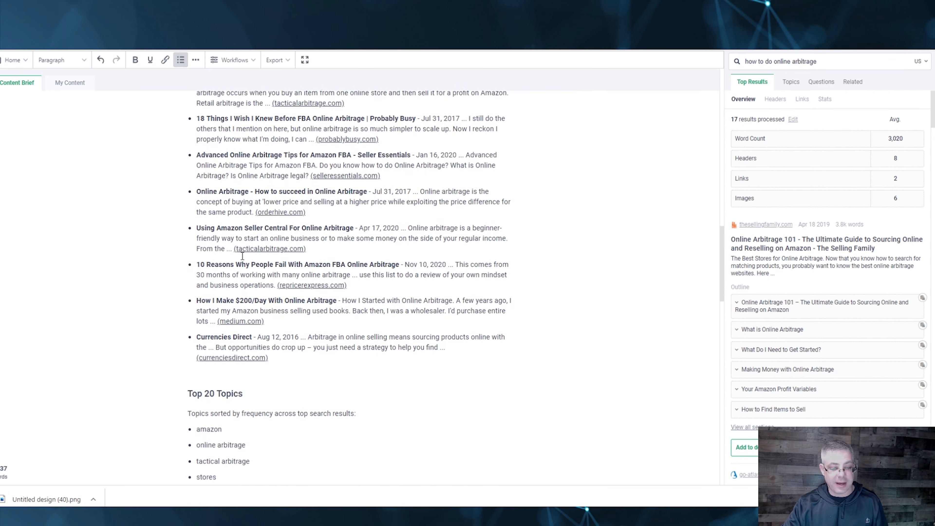
pyautogui.scroll(-8, 243, 255)
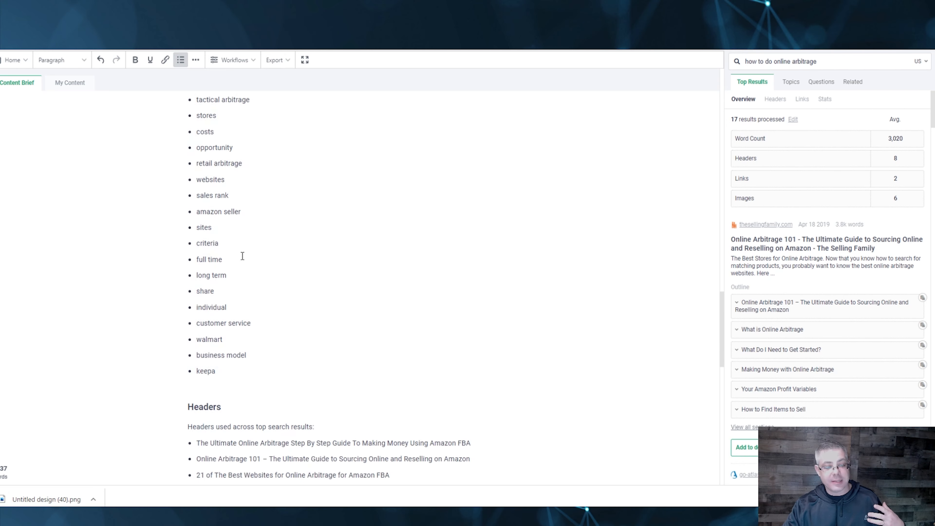
pyautogui.scroll(-4, 242, 256)
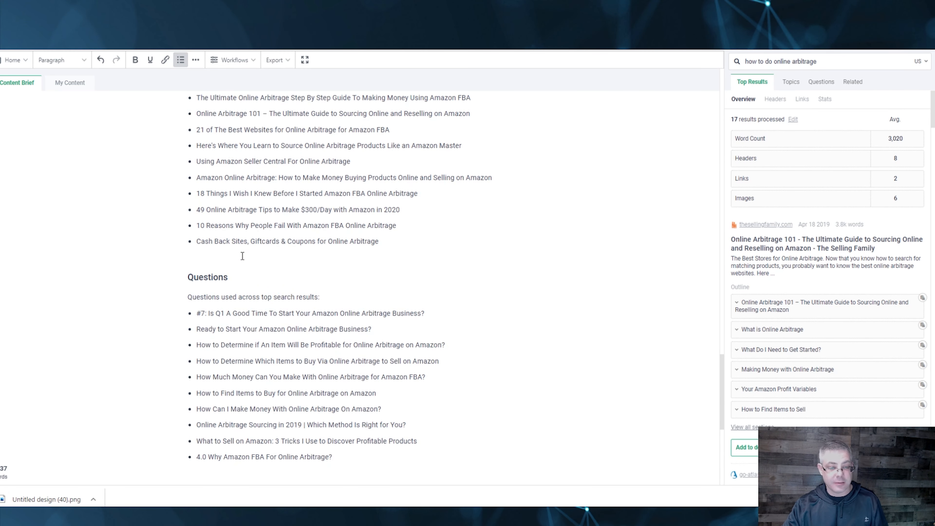
pyautogui.scroll(-6, 242, 255)
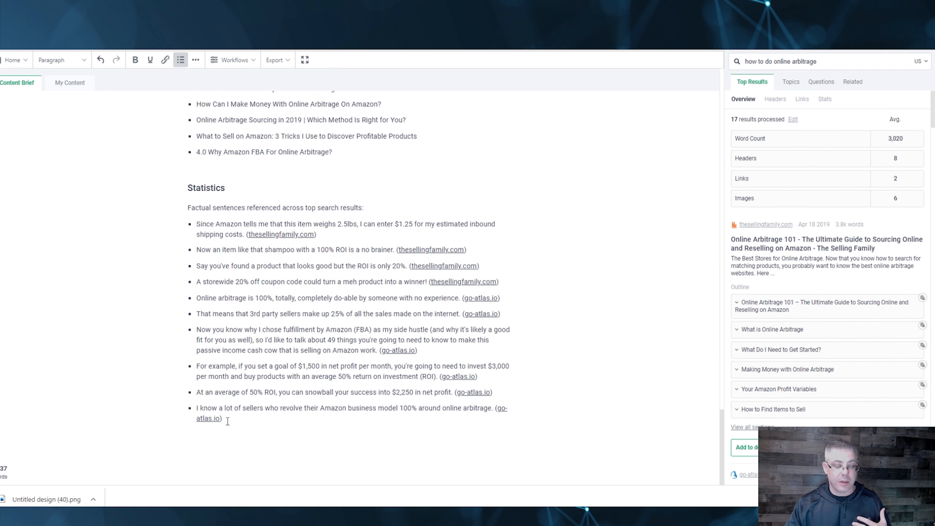
# Delete the entire generated brief from the document body, keeping the title
pyautogui.moveTo(227, 420); pyautogui.dragTo(171, 63)
pyautogui.press('BackSpace')
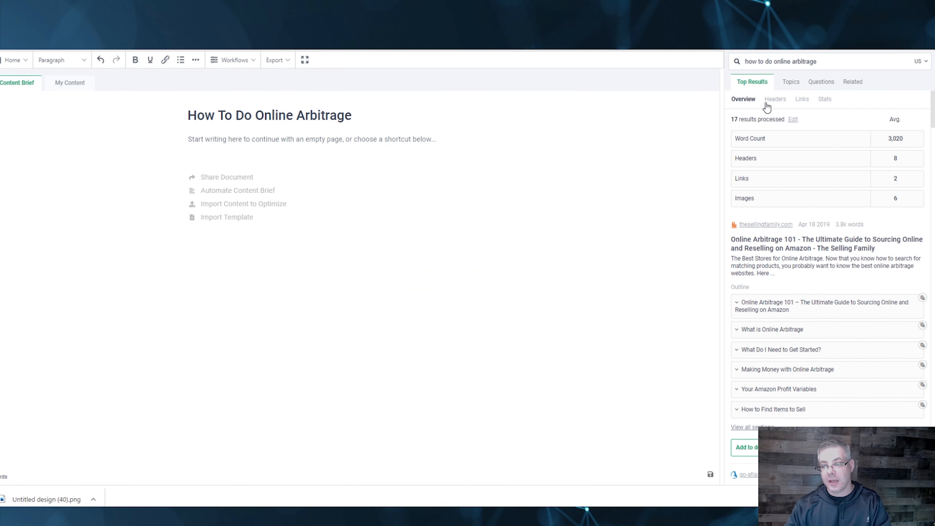
# Insert the "Online Arbitrage 101" heading from thesellingfamily.com into the document, followed by that section's full text on a new line
pyautogui.scroll(-3, 761, 326)
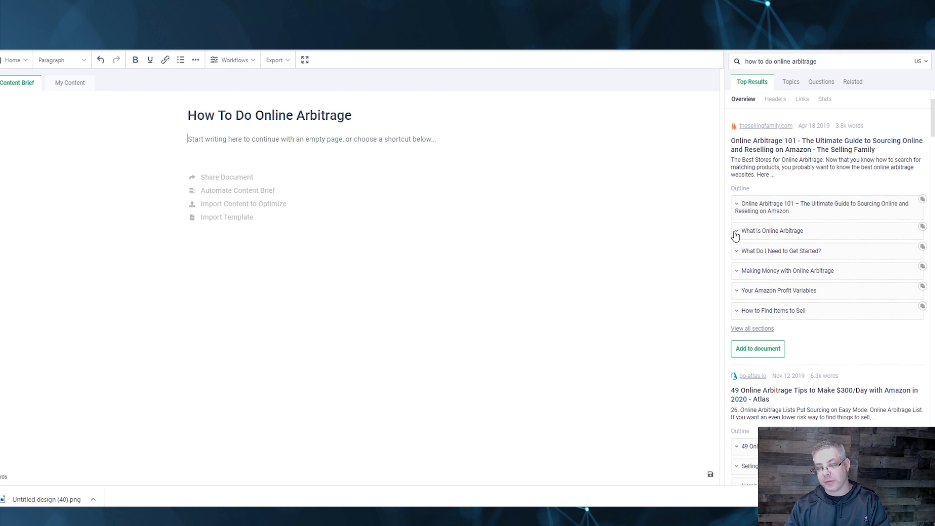
pyautogui.click(740, 212)
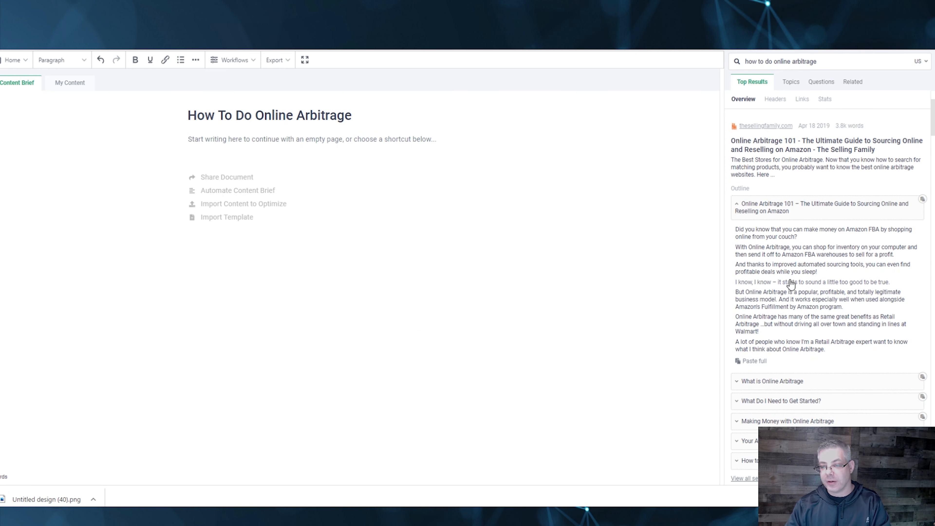
pyautogui.scroll(3, 772, 282)
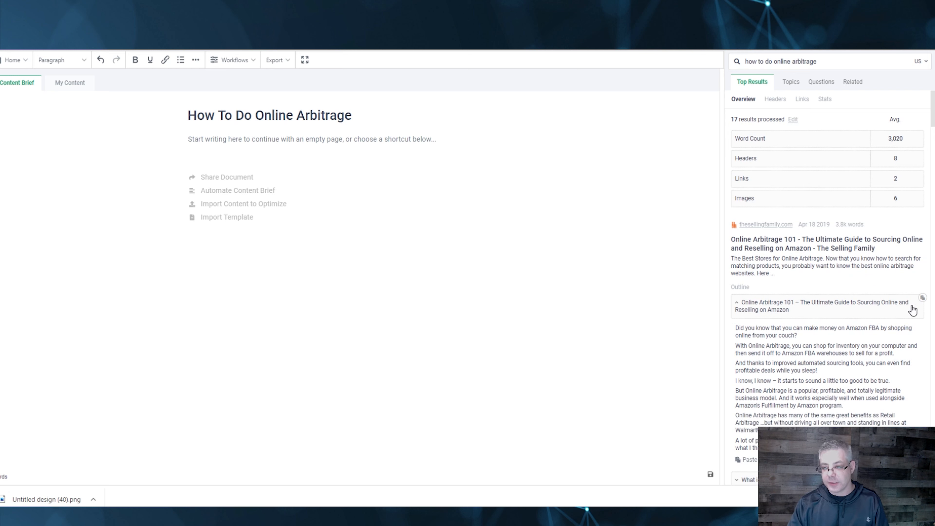
pyautogui.click(922, 298)
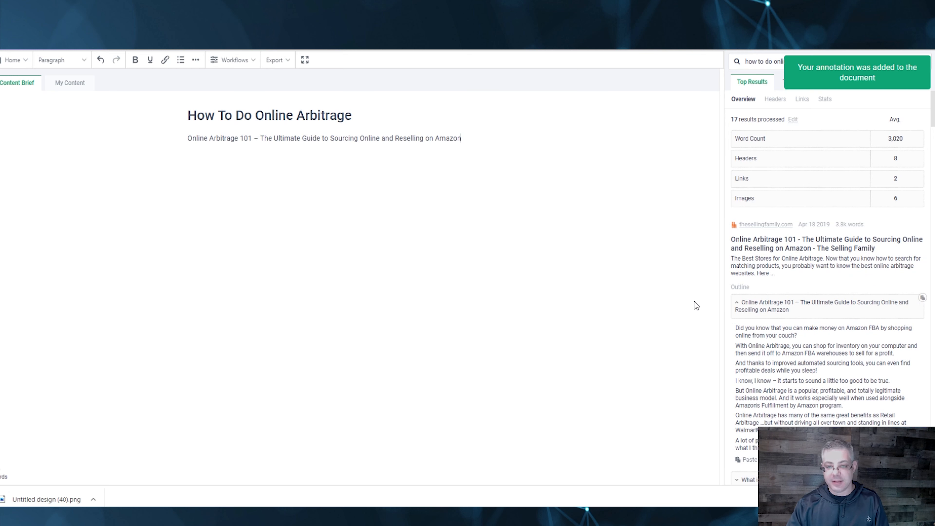
pyautogui.press('Return')
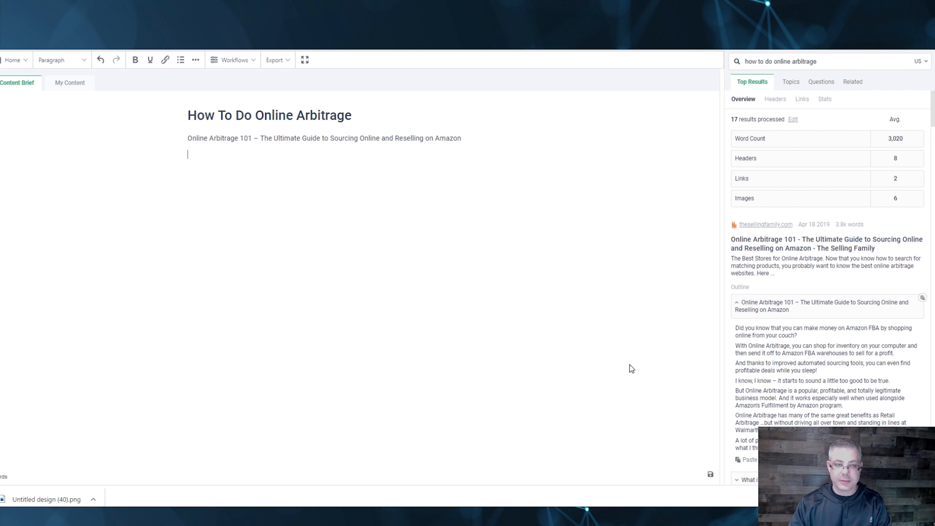
pyautogui.click(749, 459)
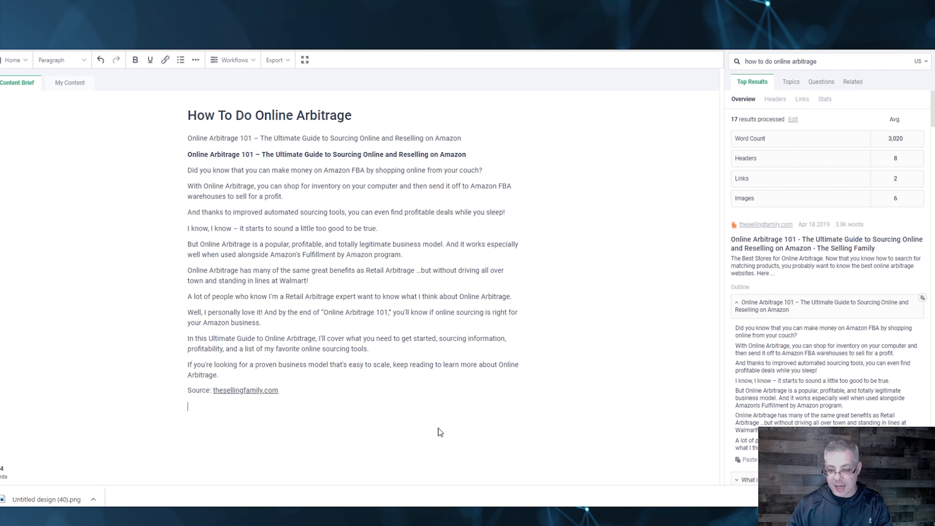
# Add the full "Is Arbitrage Legal?" section from the go-atlas.io result to the document
pyautogui.scroll(-10, 816, 366)
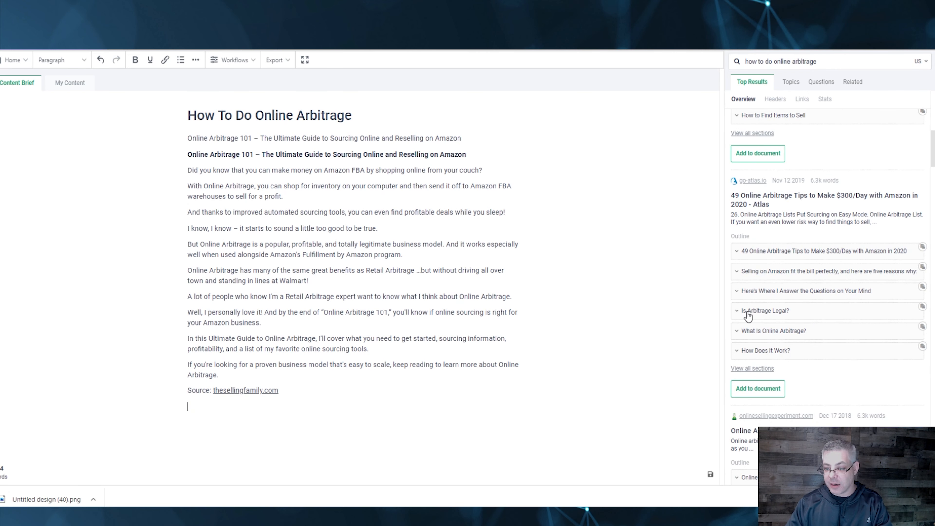
pyautogui.click(747, 313)
pyautogui.scroll(-1, 785, 359)
pyautogui.click(751, 352)
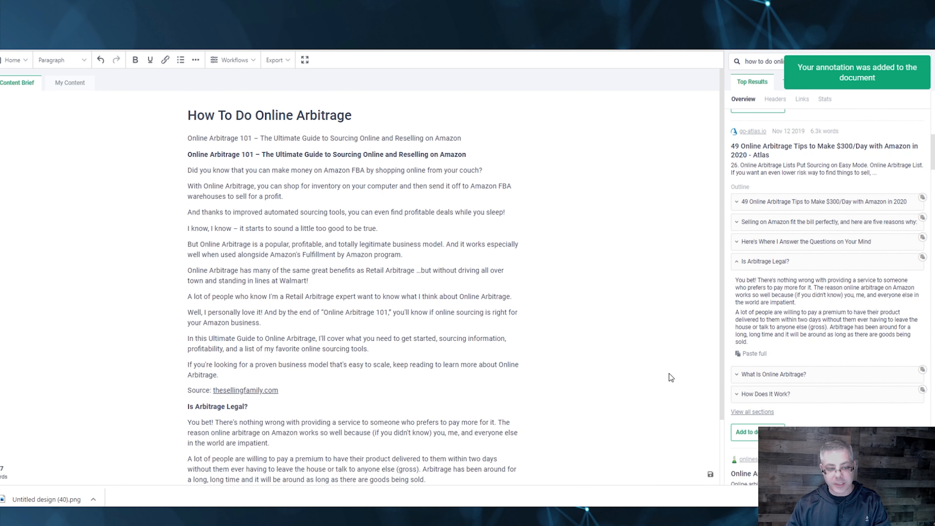
# Add the full "Online Arbitrage for Amazon FBA" section from the onlinesellingexperiment.com result to the document
pyautogui.scroll(-8, 792, 345)
pyautogui.click(751, 263)
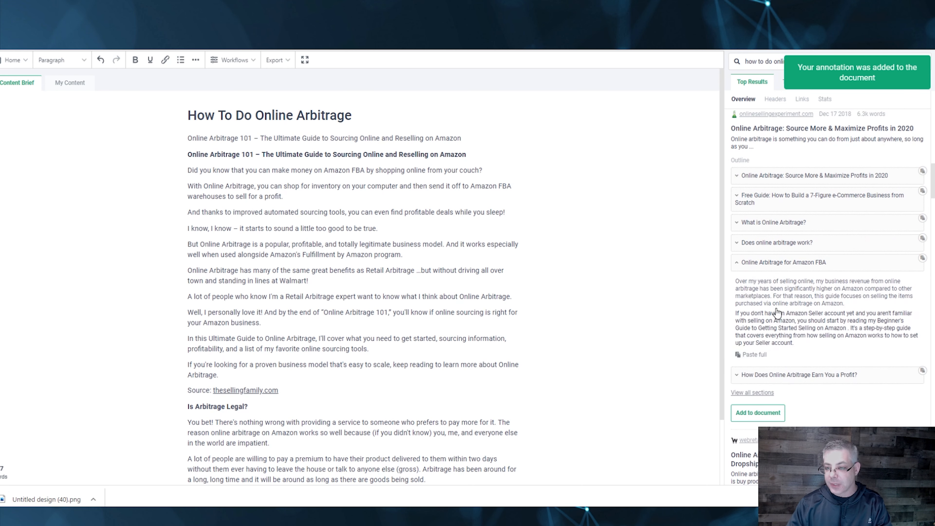
pyautogui.click(752, 355)
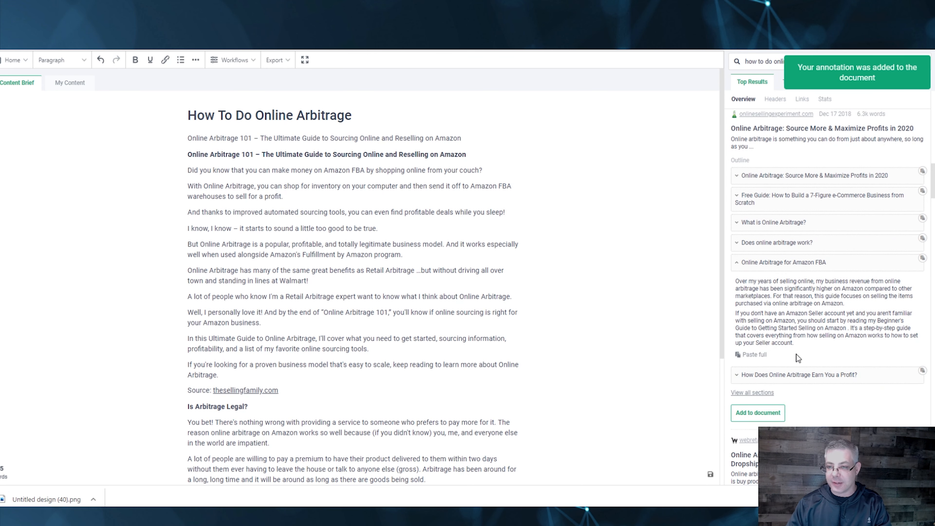
# Add the full "How To Do Online Arbitrage [Epic Sourcing Guide]" section from tacticalarbitrage.com and check the pasted text in the document
pyautogui.scroll(-8, 795, 359)
pyautogui.click(759, 300)
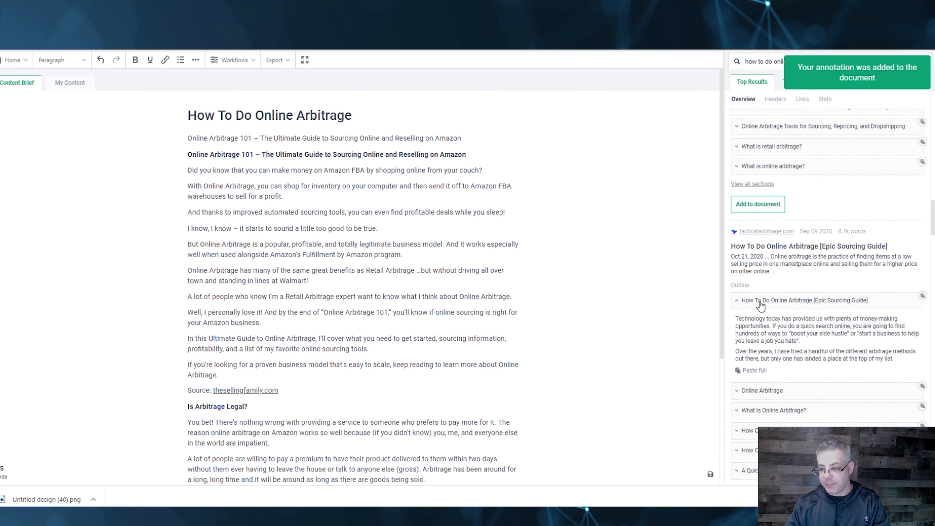
pyautogui.scroll(-1, 765, 334)
pyautogui.scroll(-7, 465, 340)
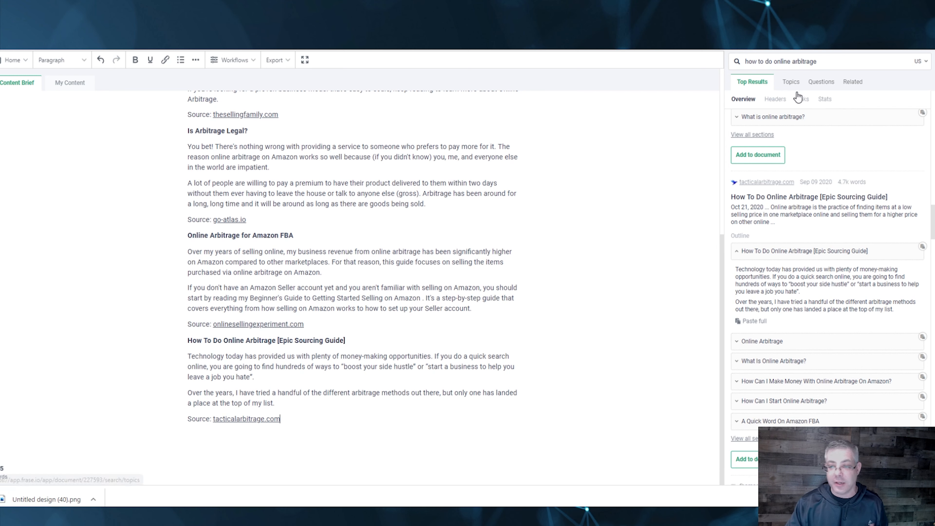
# Insert the SERP question "#7: Is Q1 A Good Time To Start Your Amazon Online Arbitrage Business?" on a new line below the thesellingfamily.com source
pyautogui.click(820, 82)
pyautogui.scroll(5, 534, 215)
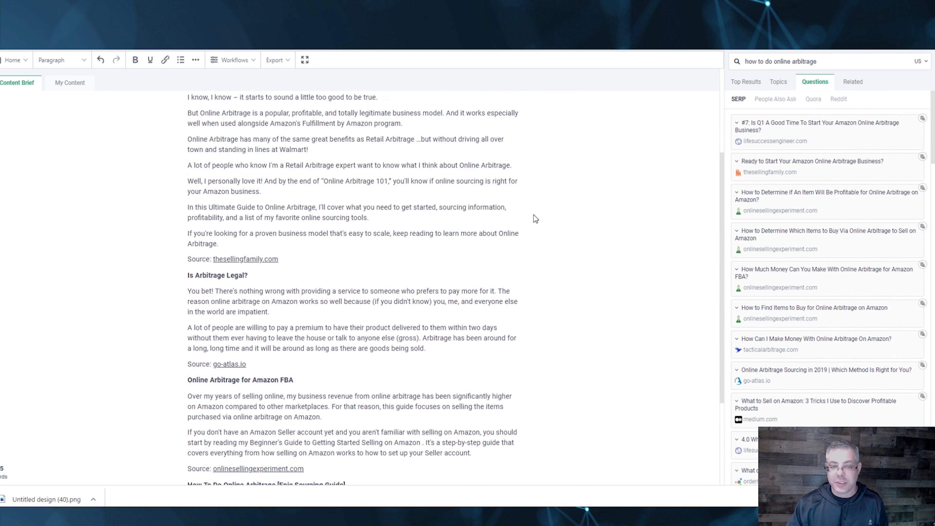
pyautogui.doubleClick(298, 314)
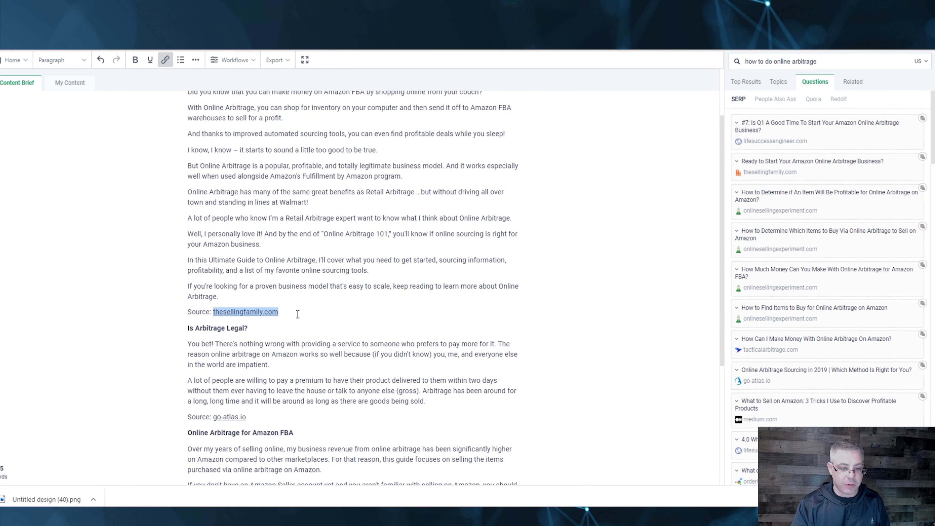
pyautogui.click(297, 314)
pyautogui.press('Return')
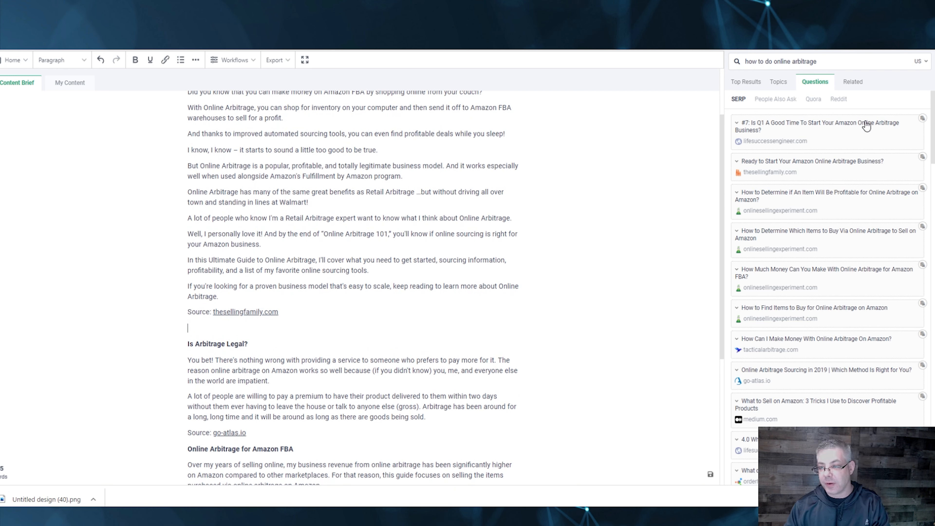
pyautogui.click(736, 125)
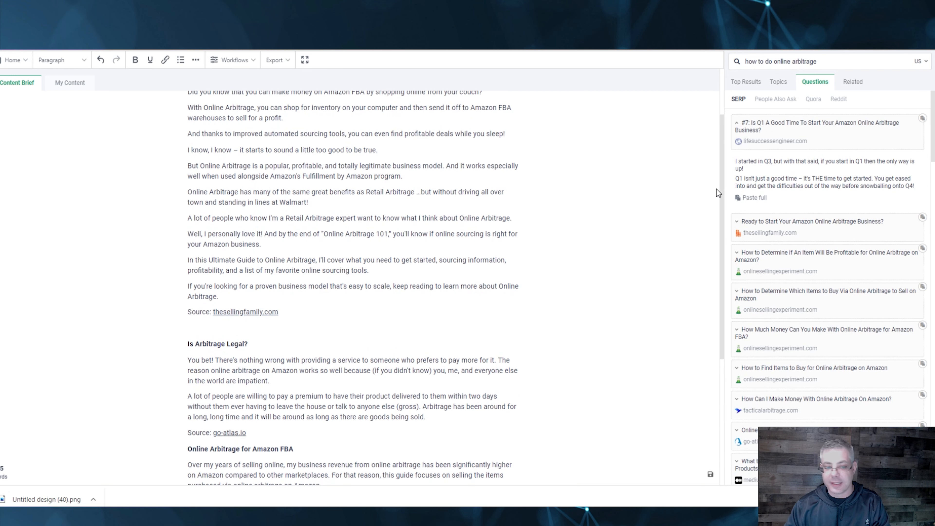
pyautogui.click(775, 128)
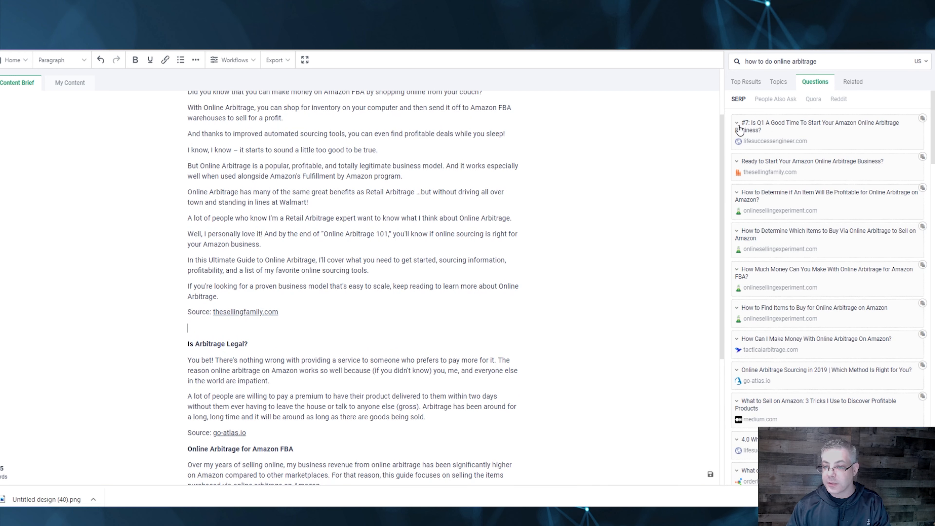
pyautogui.click(924, 120)
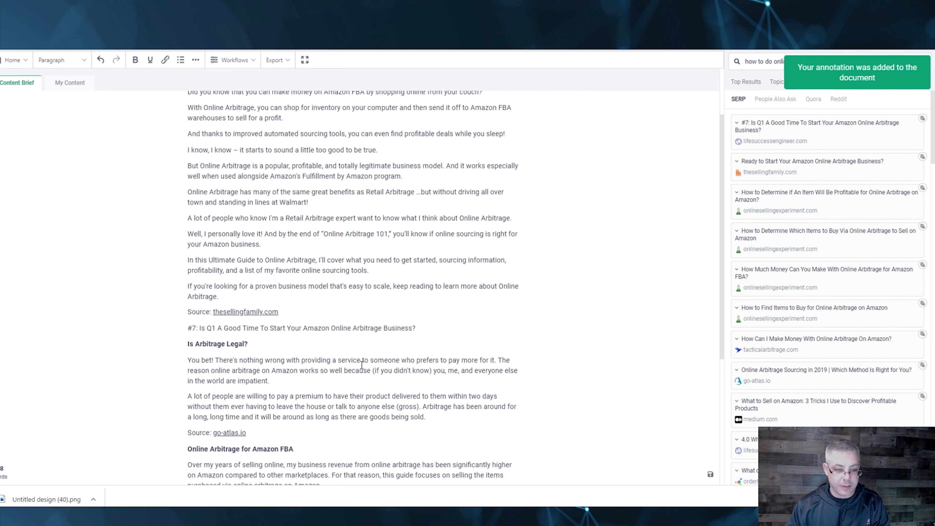
# Format the inserted "#7: Is Q1 A Good Time To Start Your Amazon Online Arbitrage Business?" line as a blockquote
pyautogui.moveTo(437, 329); pyautogui.dragTo(174, 333)
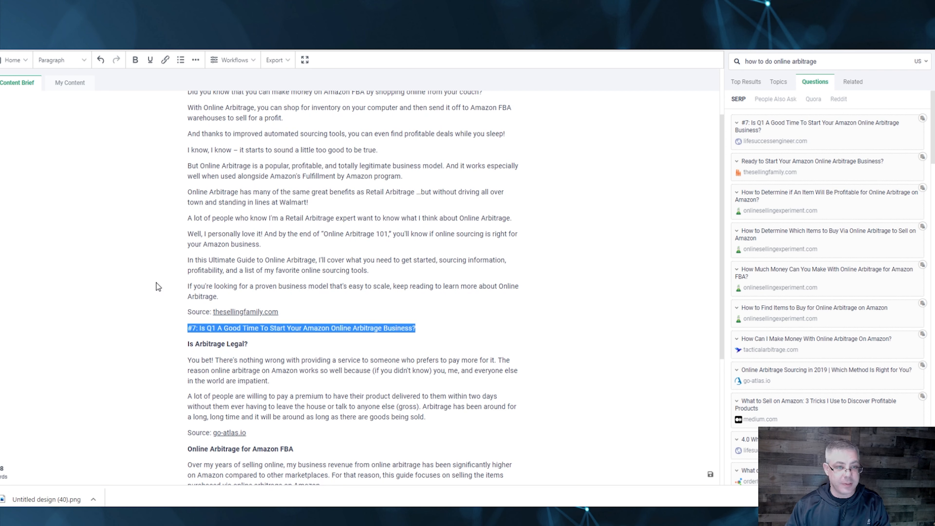
pyautogui.click(83, 60)
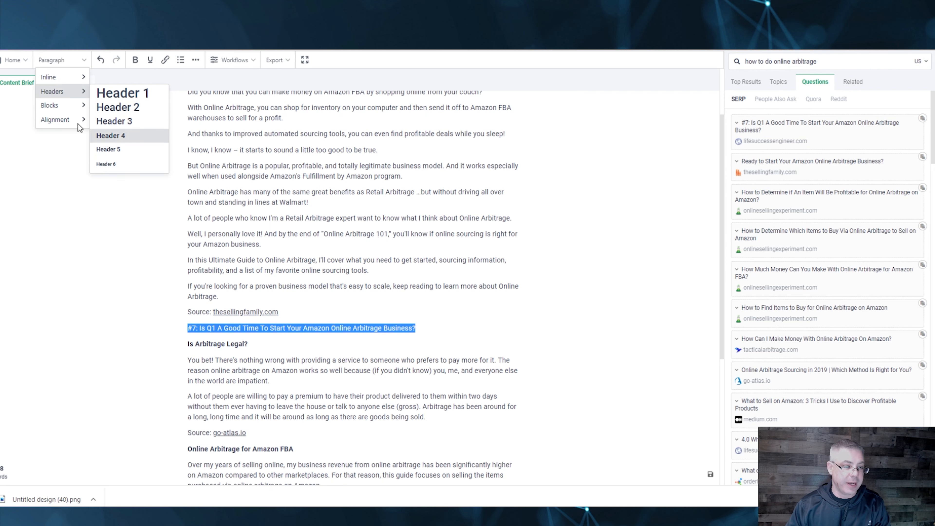
pyautogui.moveTo(68, 86)
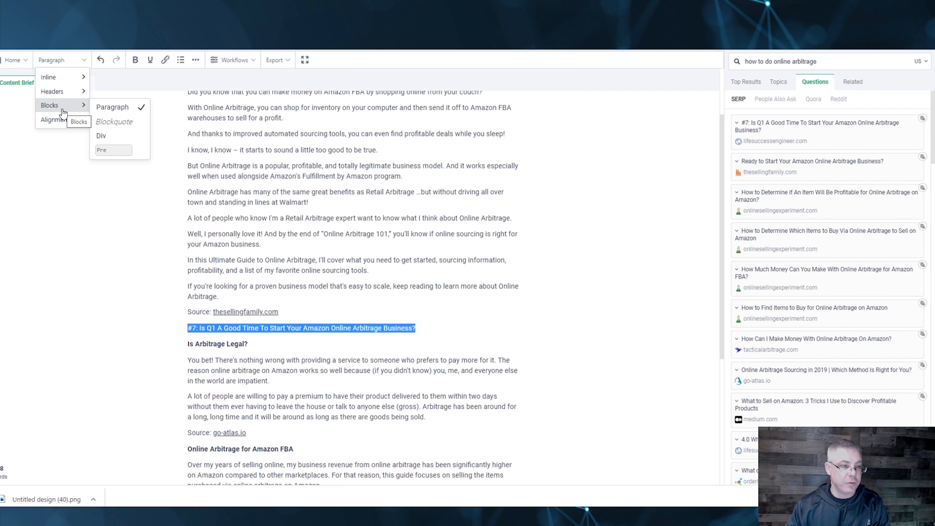
pyautogui.moveTo(82, 110)
pyautogui.click(115, 122)
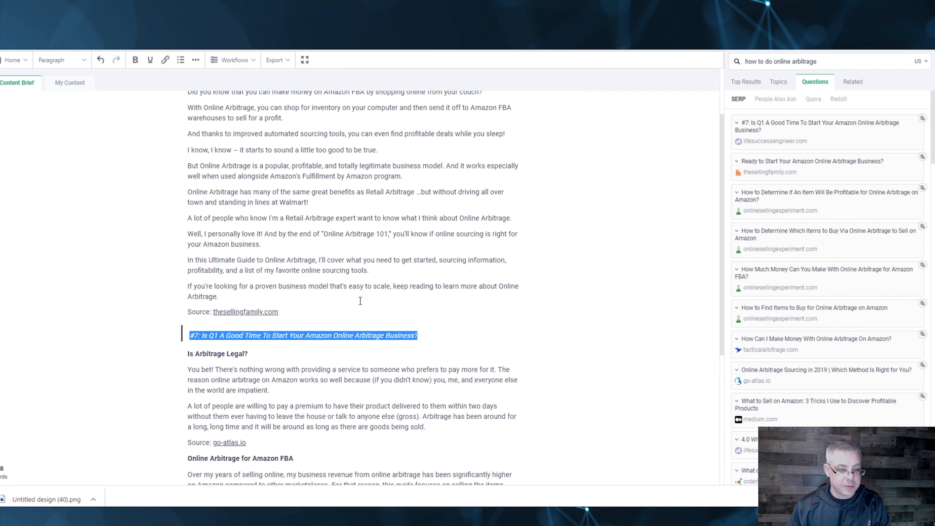
pyautogui.click(459, 313)
pyautogui.moveTo(443, 333); pyautogui.dragTo(200, 325)
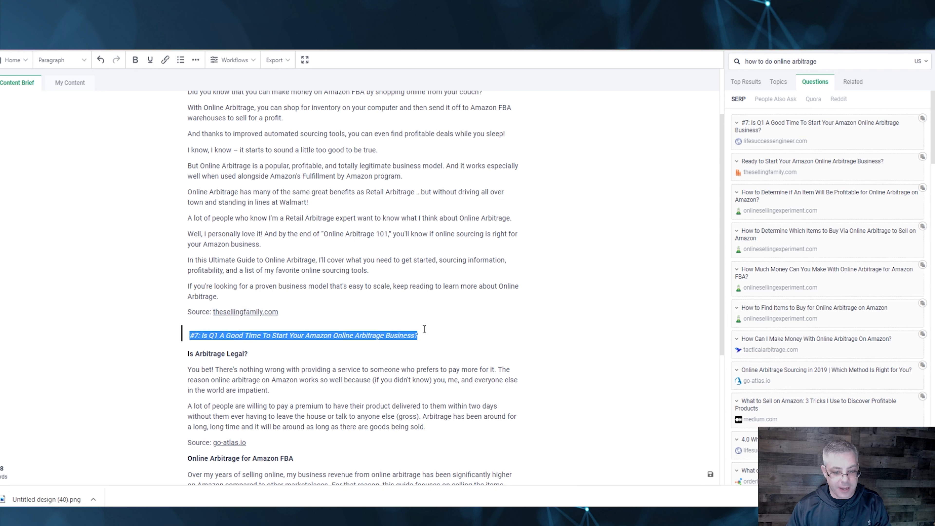
# Add the answer "Its never been better" on a new line inside the Q1 question's blockquote
pyautogui.click(431, 335)
pyautogui.press('Return')
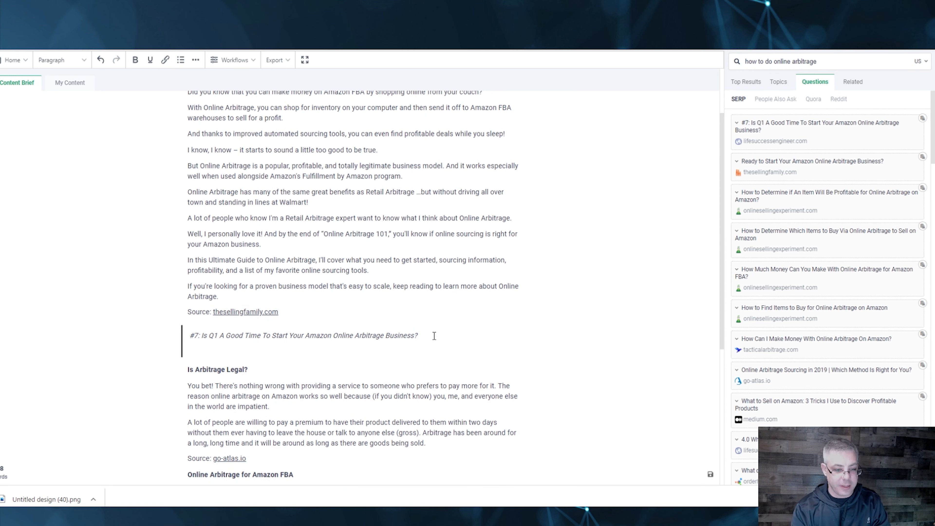
pyautogui.write('Its never been better')
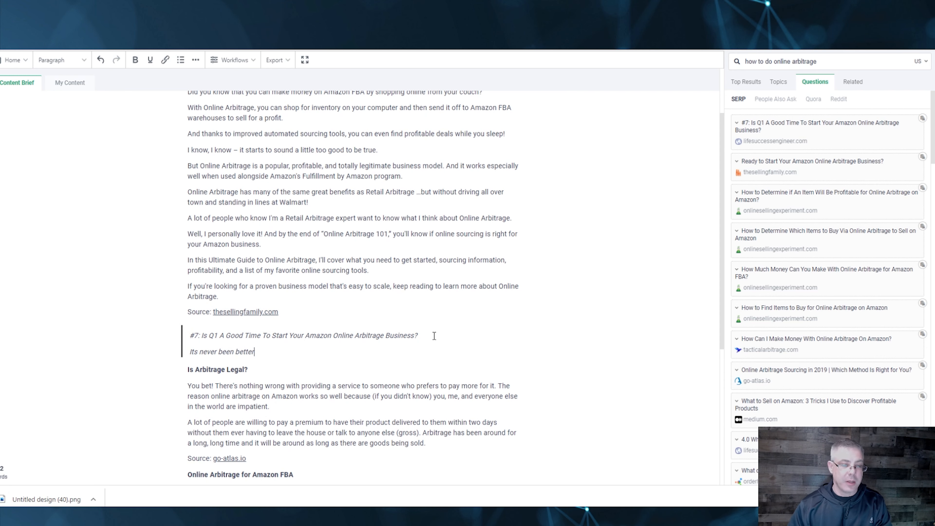
pyautogui.scroll(3, 434, 335)
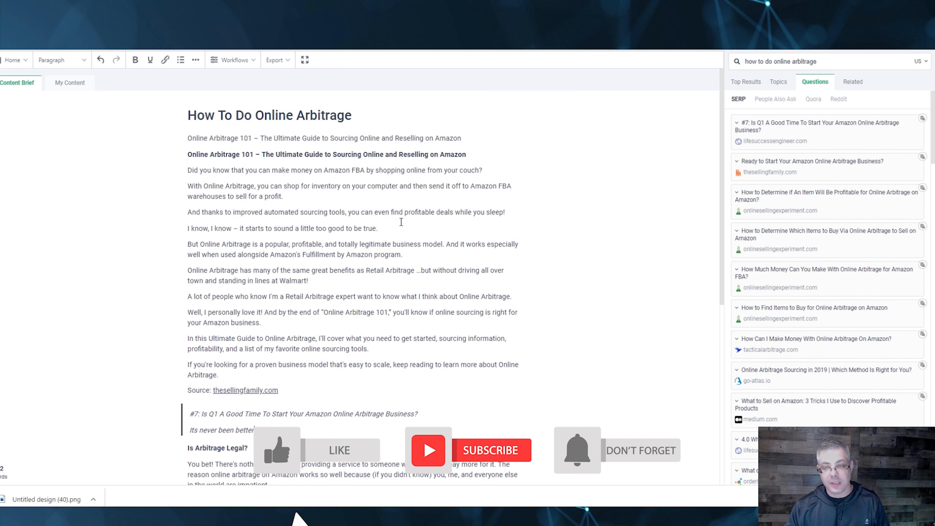
pyautogui.scroll(-3, 367, 239)
pyautogui.scroll(3, 368, 240)
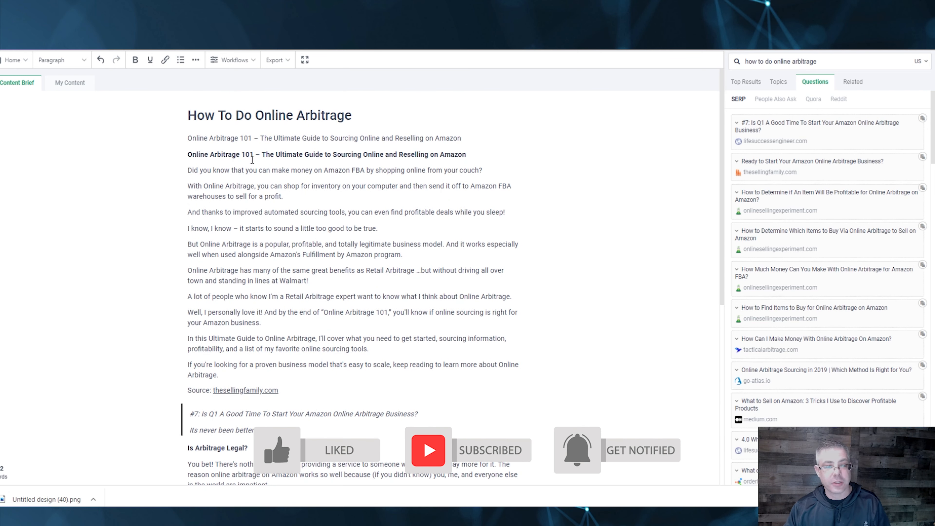
pyautogui.click(236, 62)
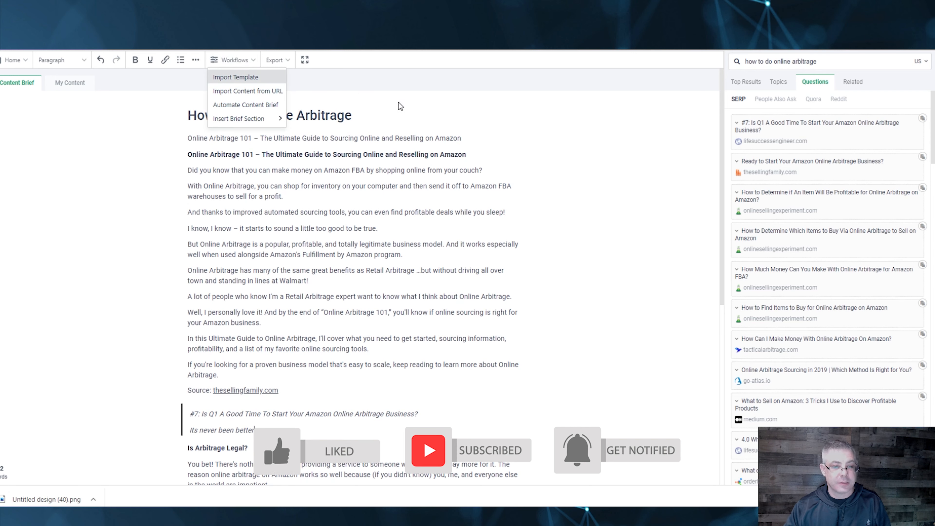
pyautogui.click(492, 146)
# Insert the People Also Ask question "Can you make money with arbitrage" below the tacticalarbitrage.com source at the document's end
pyautogui.scroll(-4, 787, 301)
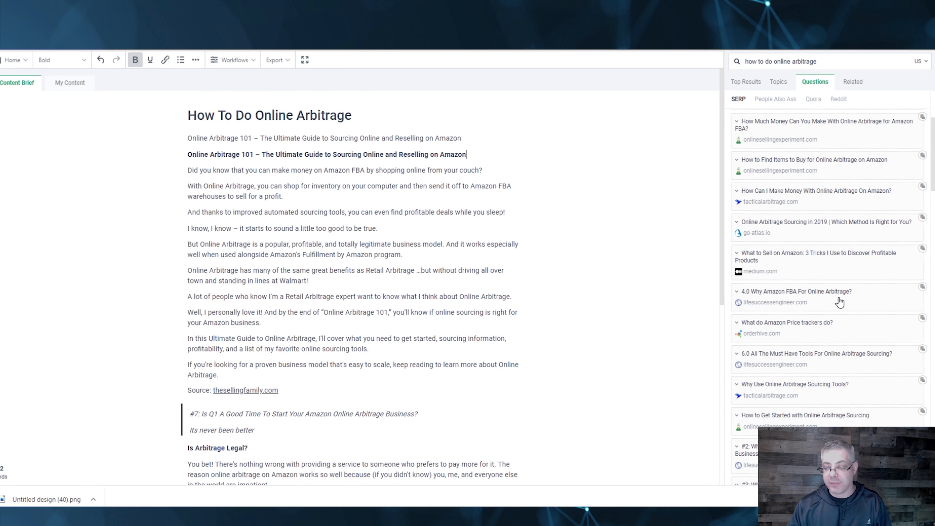
pyautogui.scroll(-8, 622, 331)
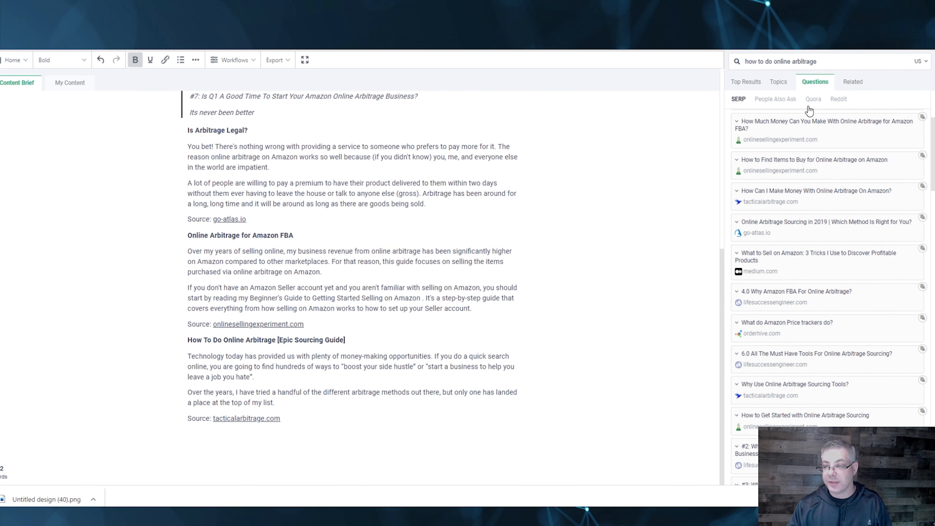
pyautogui.click(783, 100)
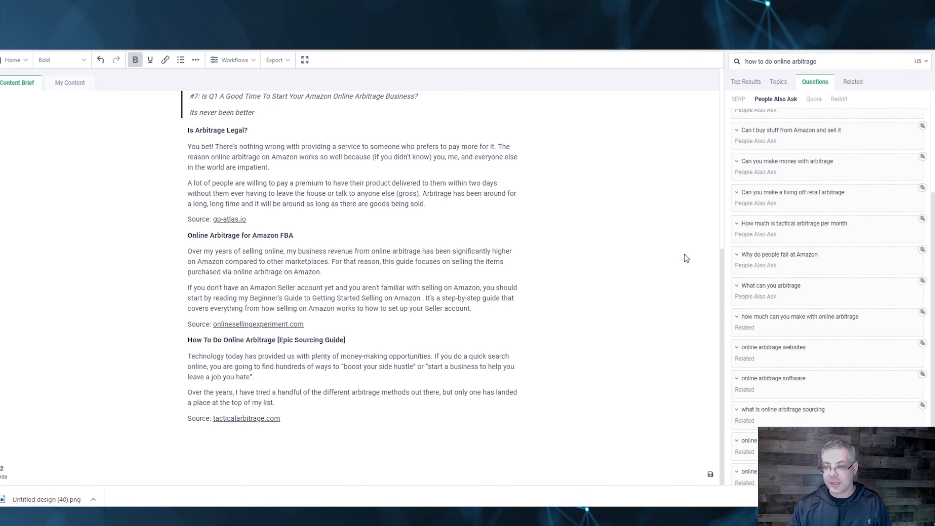
pyautogui.moveTo(214, 418); pyautogui.dragTo(311, 415)
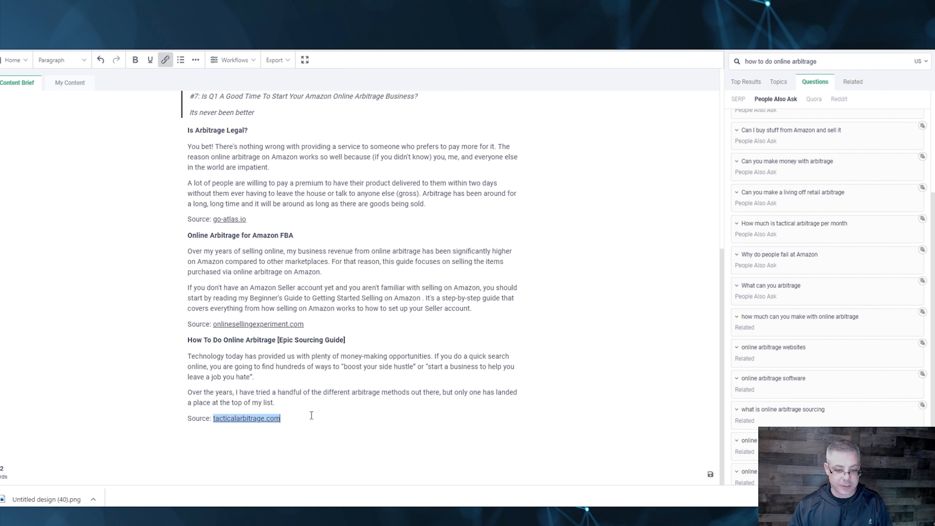
pyautogui.click(311, 415)
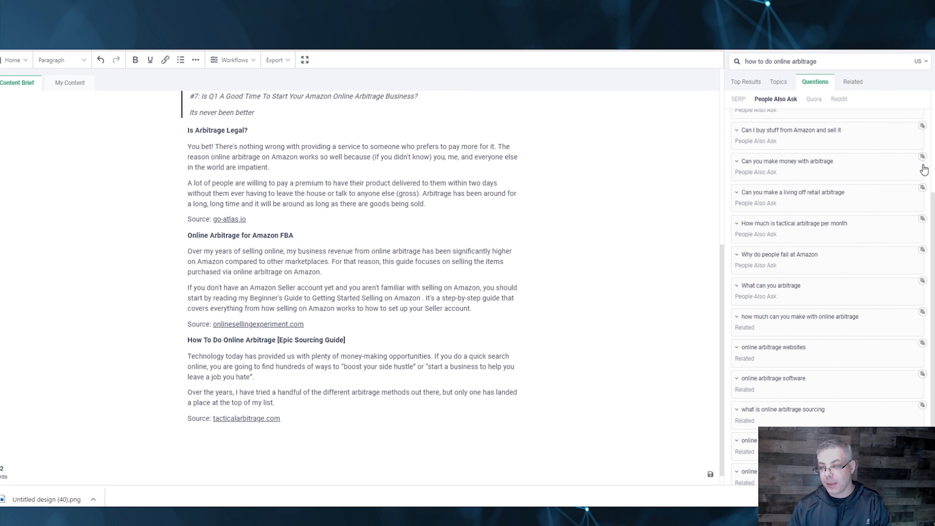
pyautogui.click(922, 158)
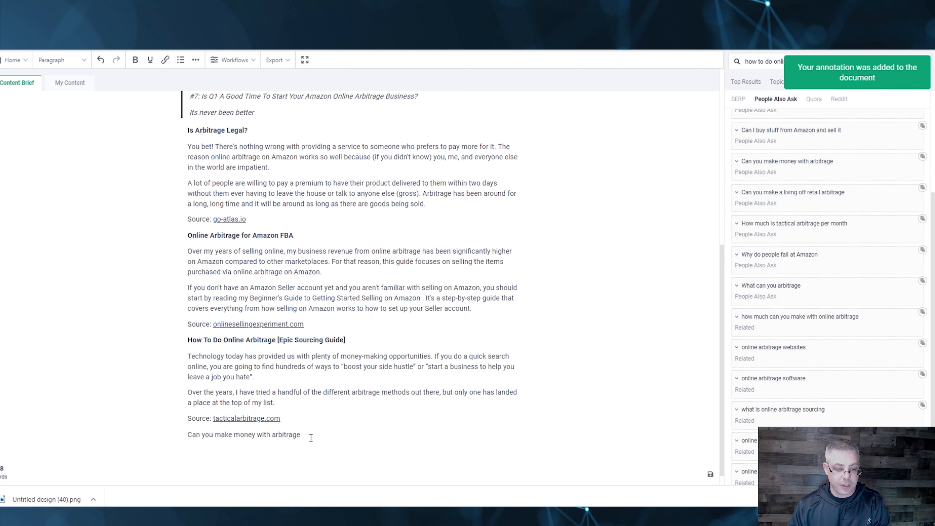
# Format the "Can you make money with arbitrage" line as a blockquote
pyautogui.moveTo(311, 437); pyautogui.dragTo(160, 445)
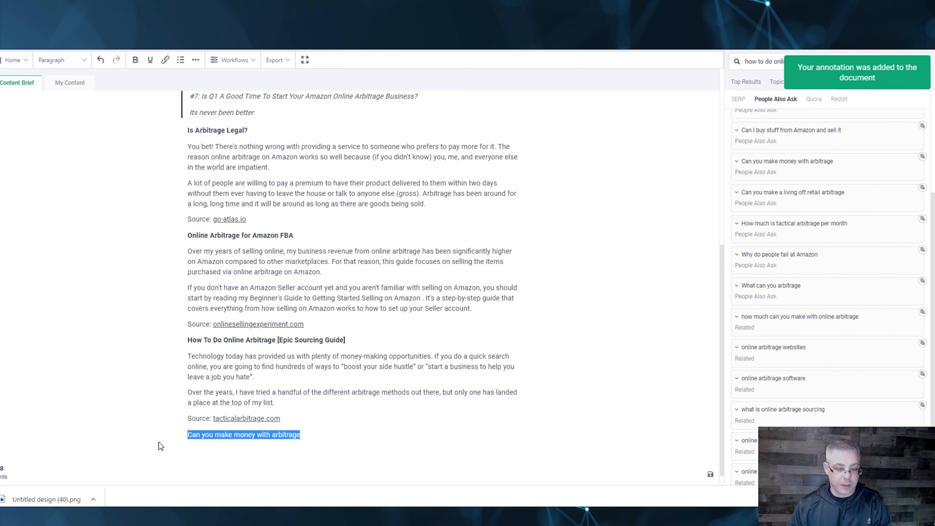
pyautogui.click(181, 61)
pyautogui.click(182, 61)
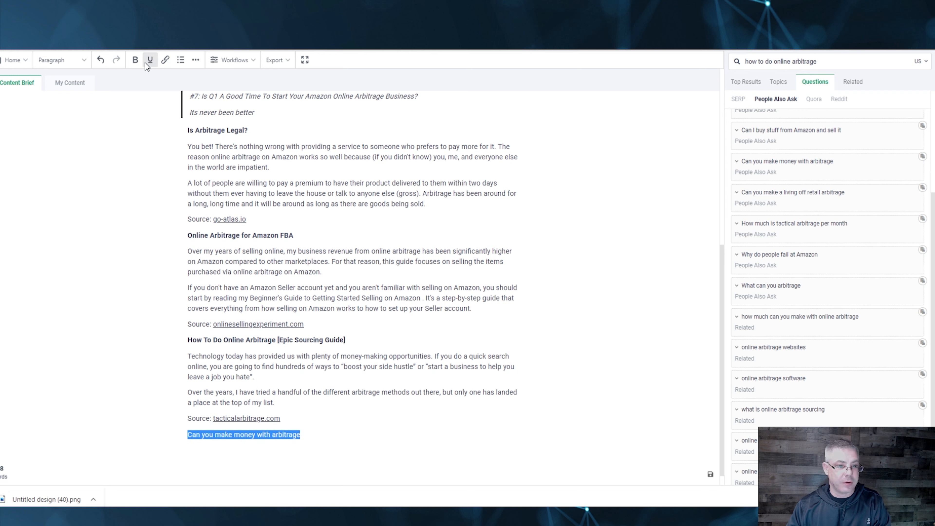
pyautogui.click(62, 60)
pyautogui.moveTo(74, 106)
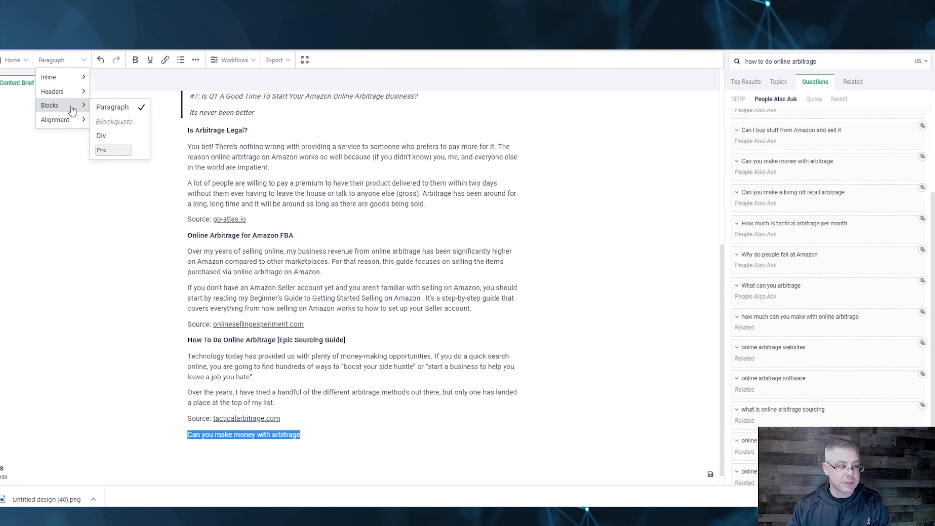
pyautogui.click(111, 122)
# Add the answer "Sure many people make six figures" below the quoted money question and end the question with a question mark
pyautogui.click(341, 439)
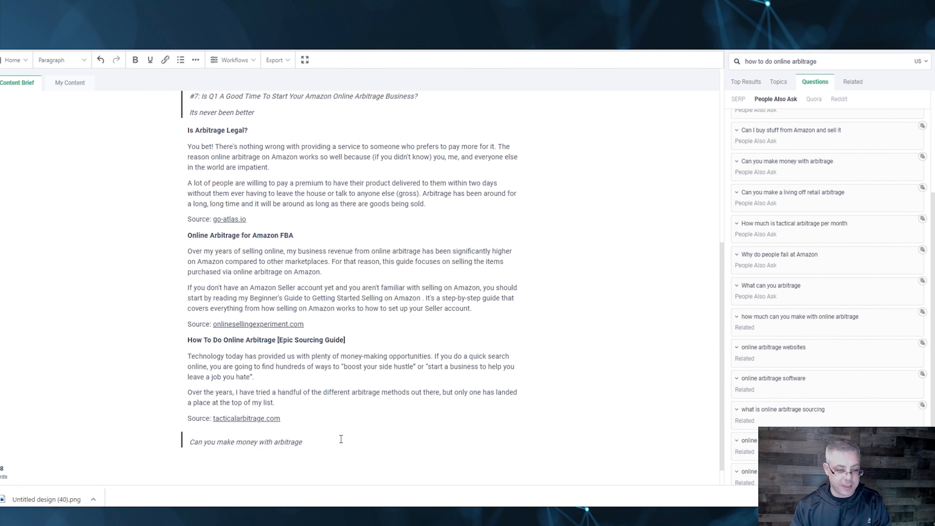
pyautogui.press('Return')
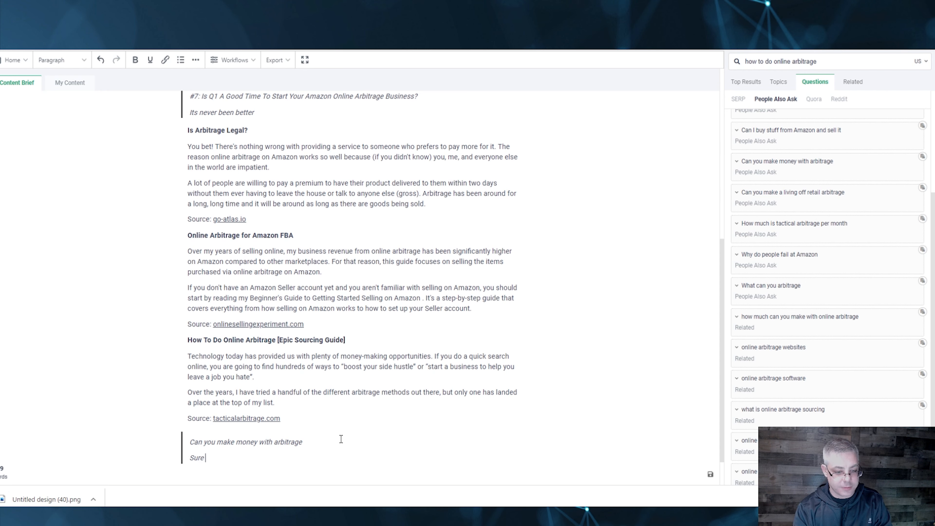
pyautogui.write('Sure M')
pyautogui.press('BackSpace')
pyautogui.write('am')
pyautogui.write('a')
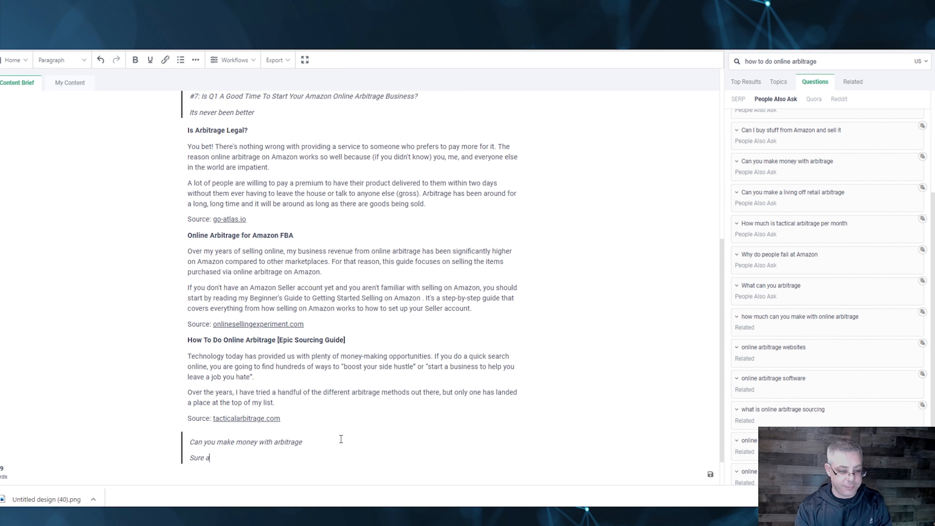
pyautogui.write('ny b')
pyautogui.press('BackSpace')
pyautogui.press('BackSpace')
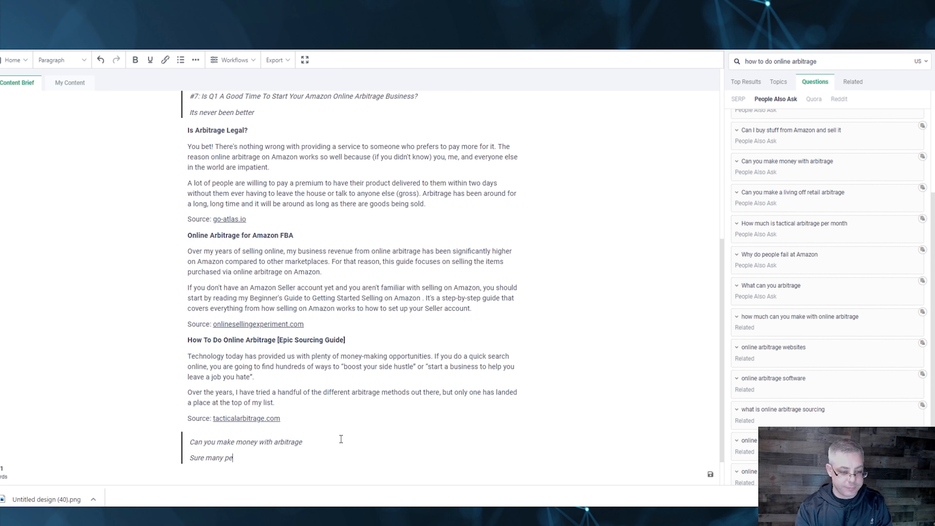
pyautogui.write('eople')
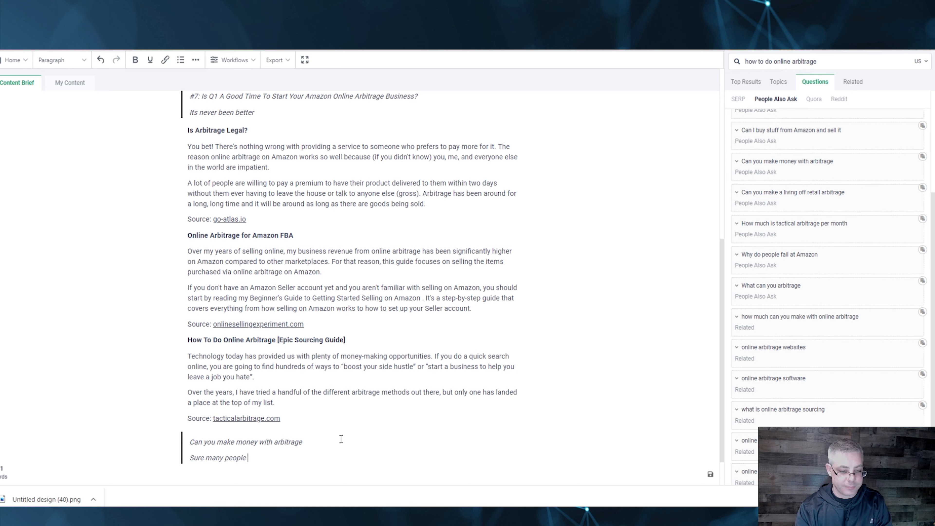
pyautogui.press('BackSpace')
pyautogui.press('BackSpace')
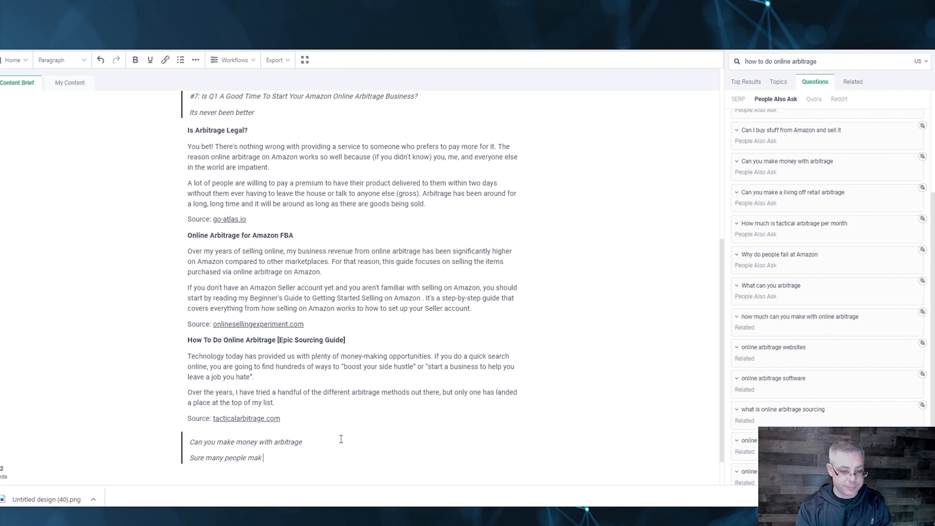
pyautogui.write('six figures')
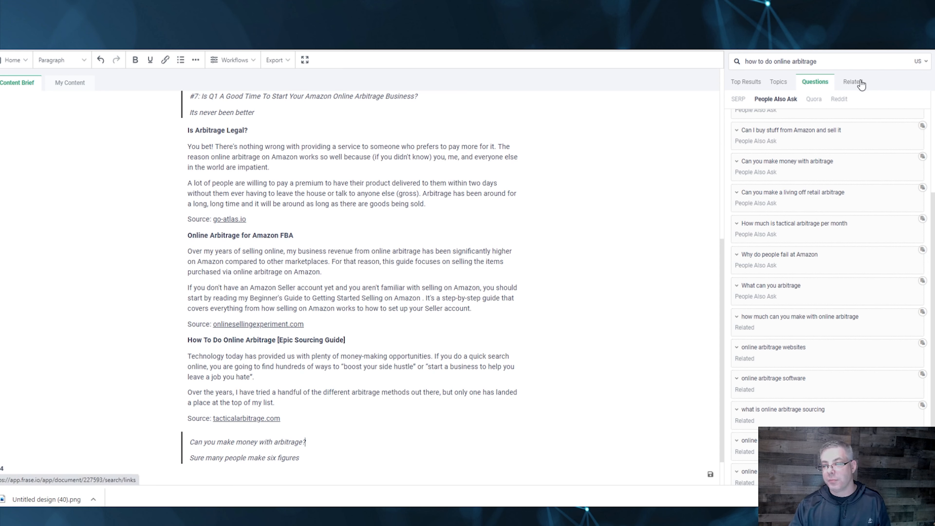
# Look over the related results for the search query and the statistics drawn from the top results
pyautogui.click(853, 81)
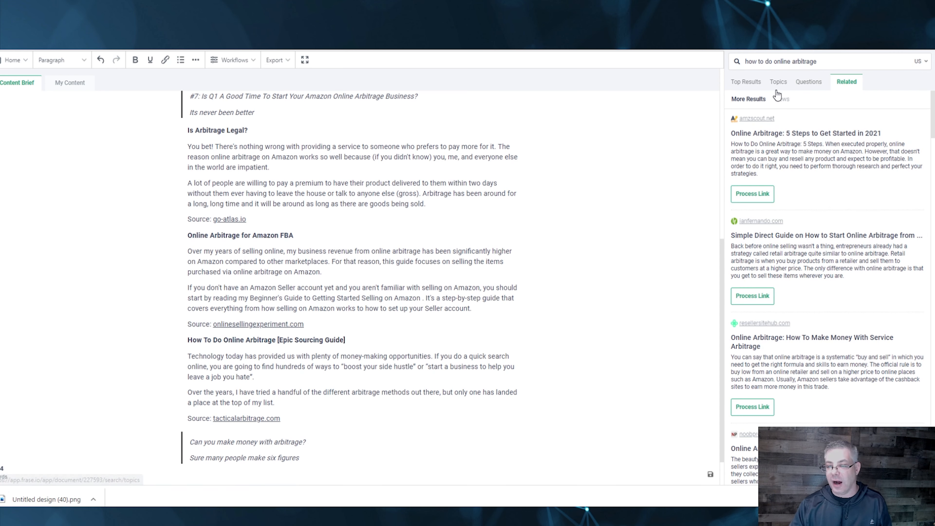
pyautogui.click(746, 82)
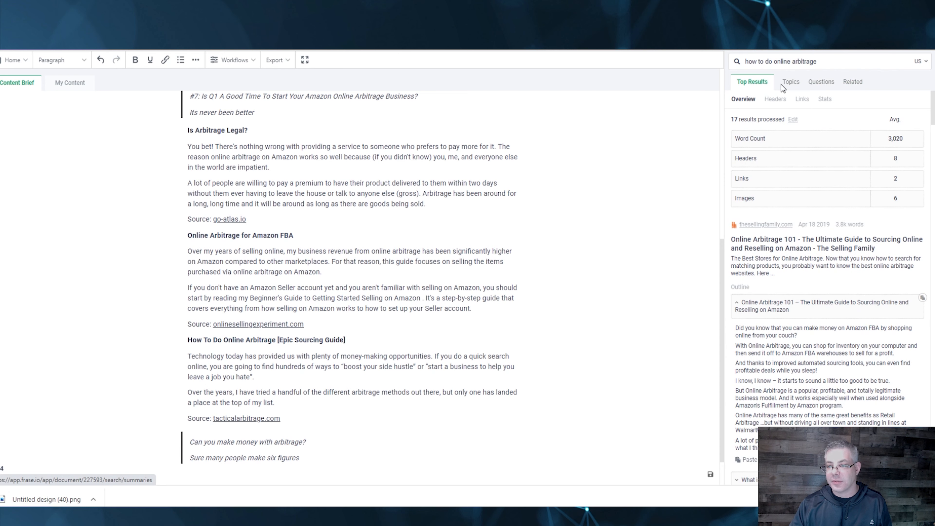
pyautogui.click(832, 100)
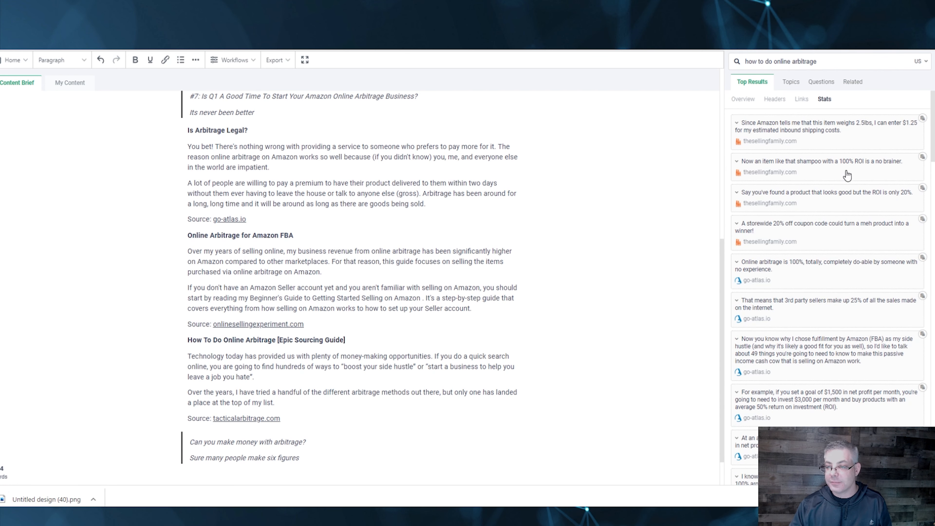
# Read through the statistics quoted from the top-ranking pages, from the thesellingfamily.com entries down past the fbamaster.com ones
pyautogui.scroll(-8, 769, 199)
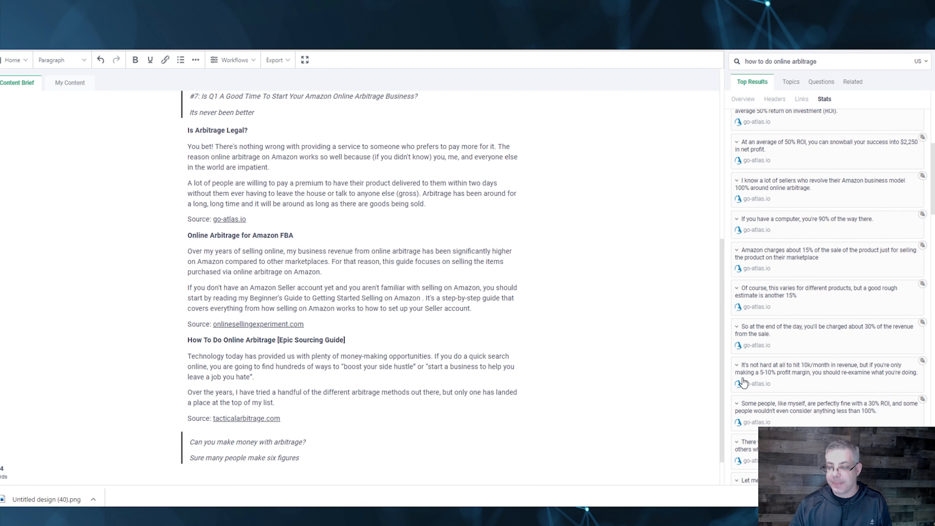
pyautogui.scroll(-3, 776, 235)
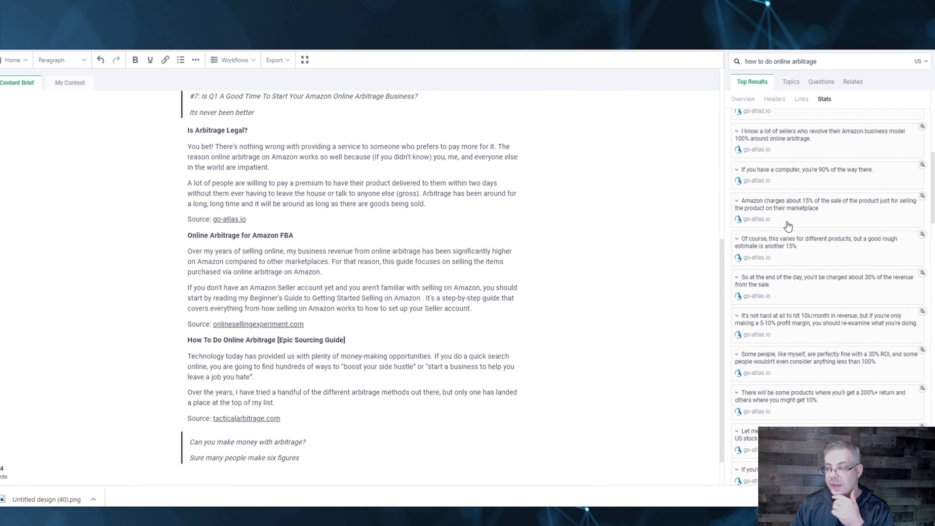
pyautogui.scroll(-5, 787, 225)
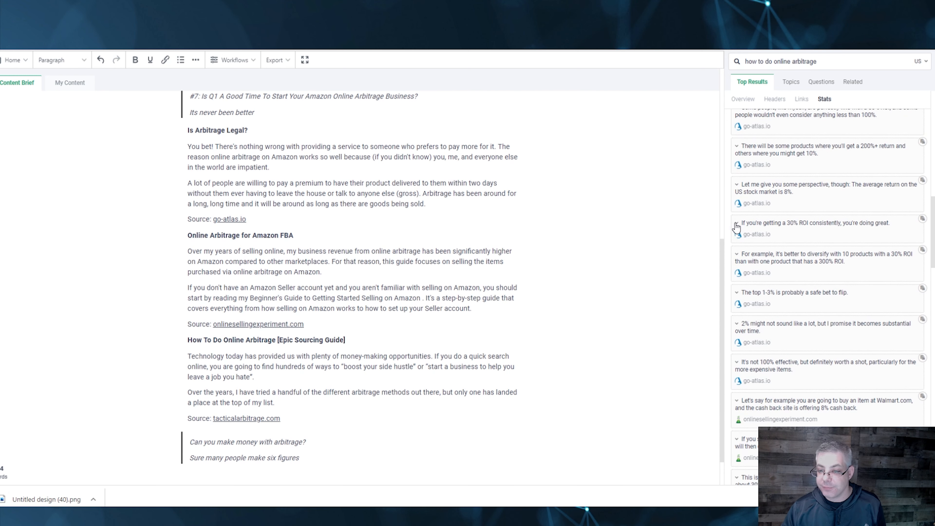
pyautogui.scroll(-10, 778, 281)
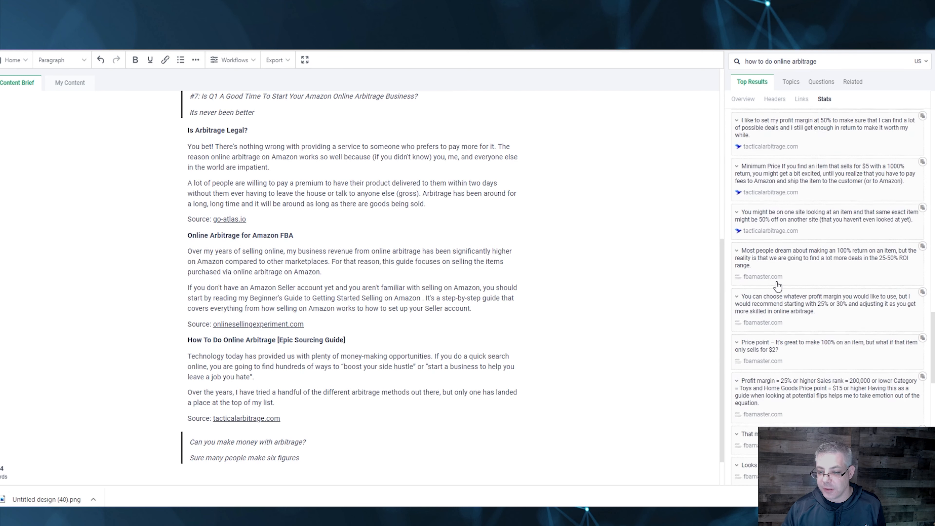
pyautogui.scroll(-5, 762, 302)
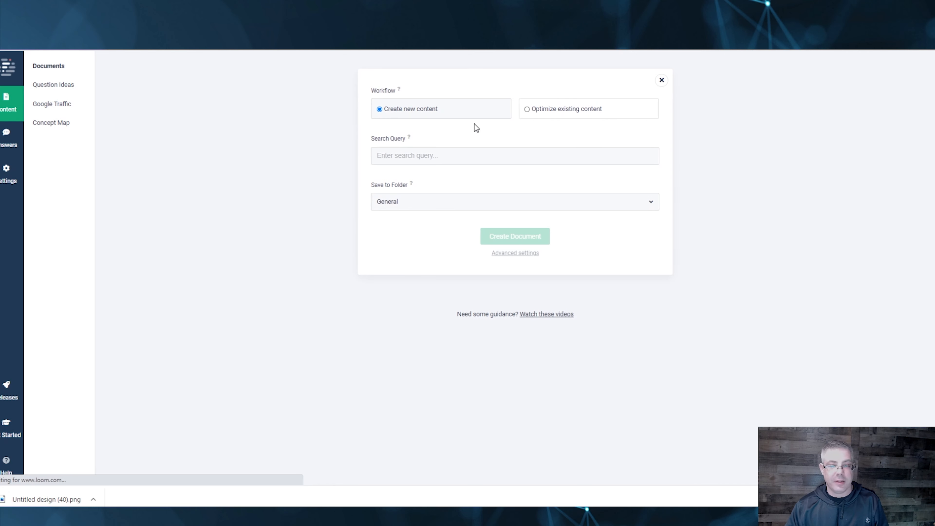
# Start a new document with the workflow set to Optimize existing content
pyautogui.click(556, 118)
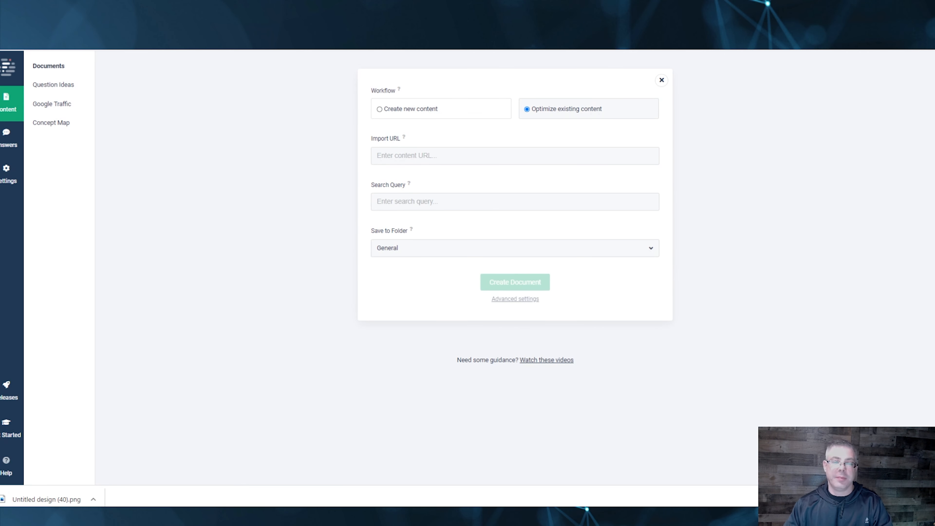